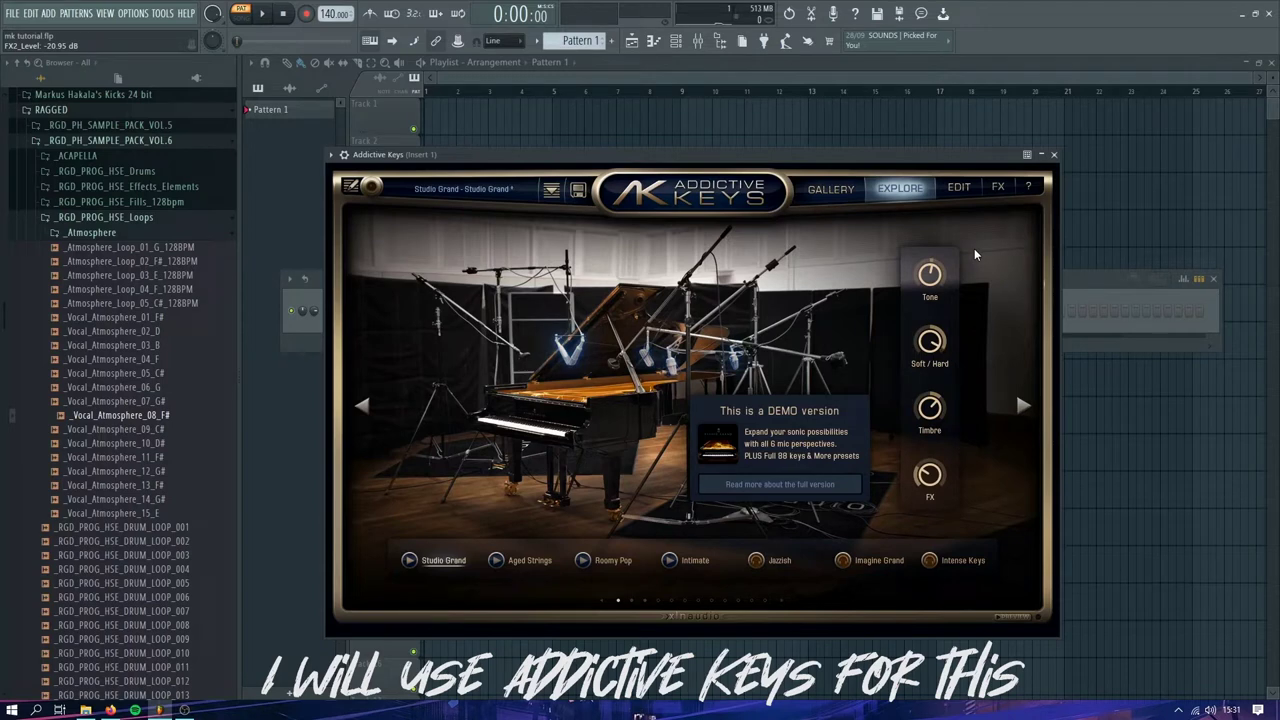
- Open the Addictive Keys channel's piano roll and play back the four-bar chord progression
{"action": "left_click", "coordinate": [1081, 348]}
{"action": "right_click", "coordinate": [424, 318]}
{"action": "left_click", "coordinate": [460, 315]}
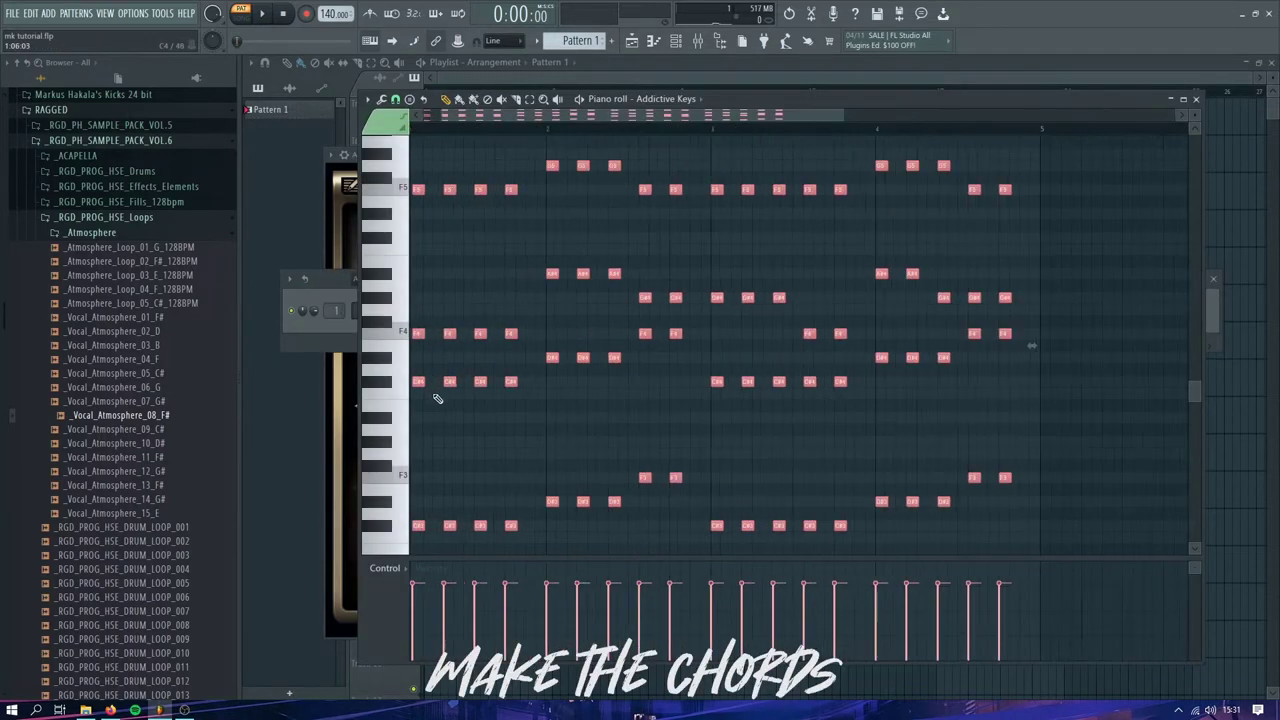
{"action": "scroll", "coordinate": [437, 400], "scroll_direction": "up", "scroll_amount": 1}
{"action": "scroll", "coordinate": [751, 366], "scroll_direction": "down", "scroll_amount": 1}
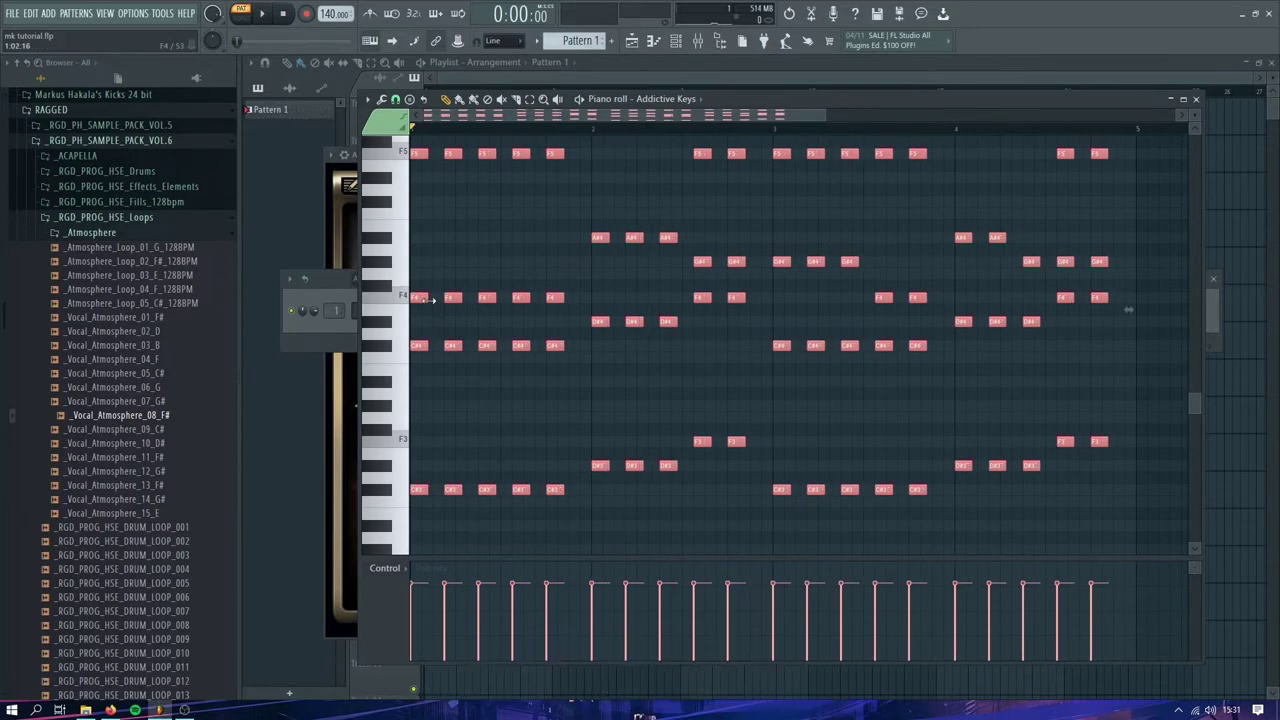
{"action": "key", "text": "space"}
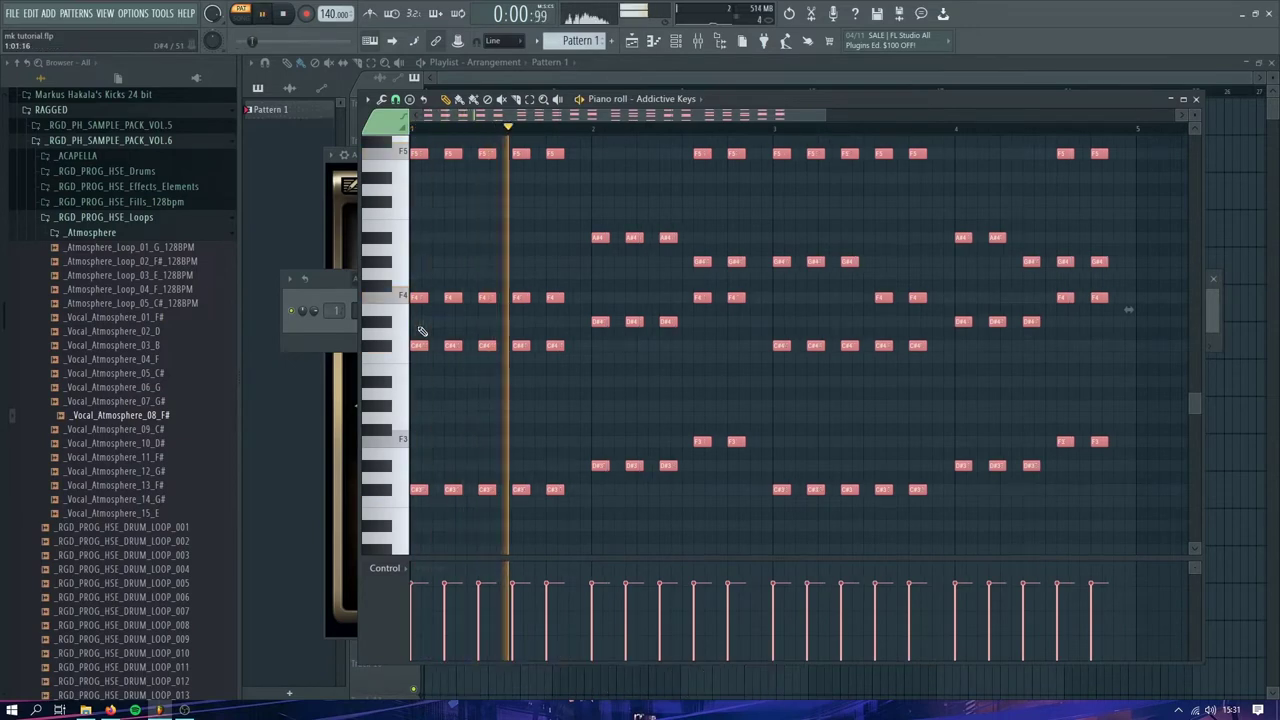
{"action": "scroll", "coordinate": [423, 325], "scroll_direction": "down", "scroll_amount": 2}
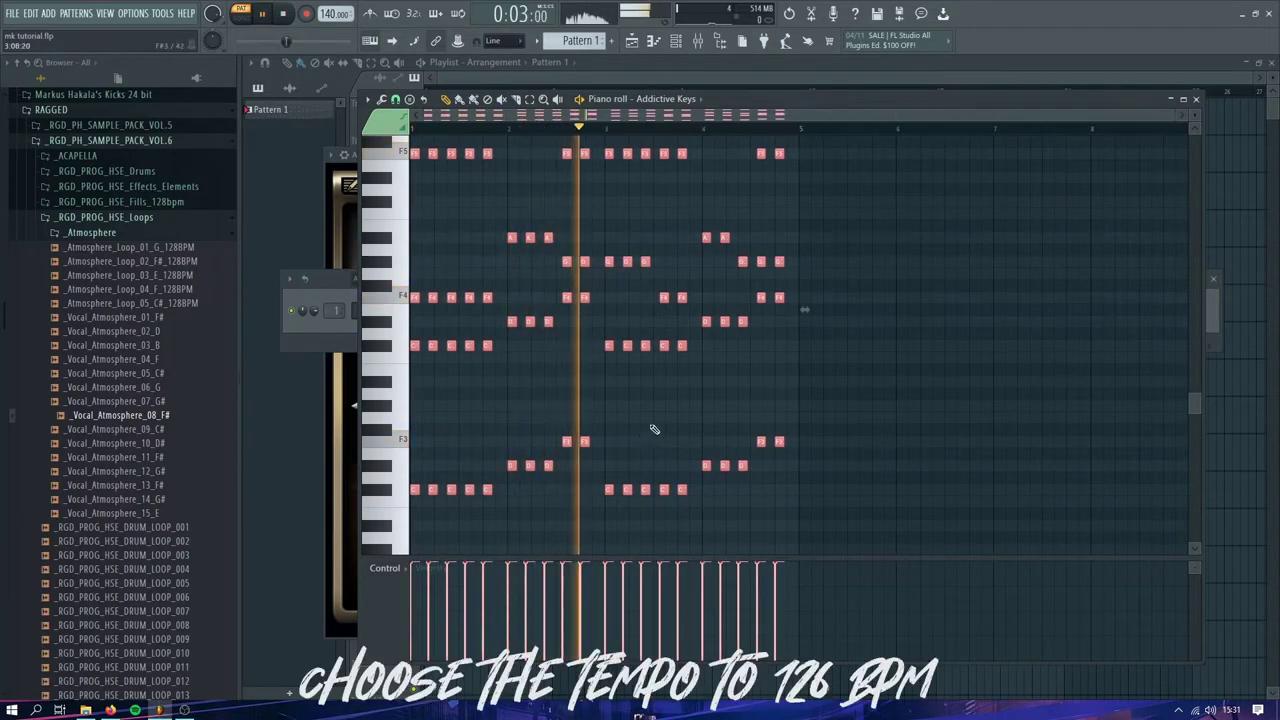
{"action": "scroll", "coordinate": [666, 434], "scroll_direction": "up", "scroll_amount": 3}
- Set the project tempo to 126 BPM and audition the chords at that speed
{"action": "key", "text": "space"}
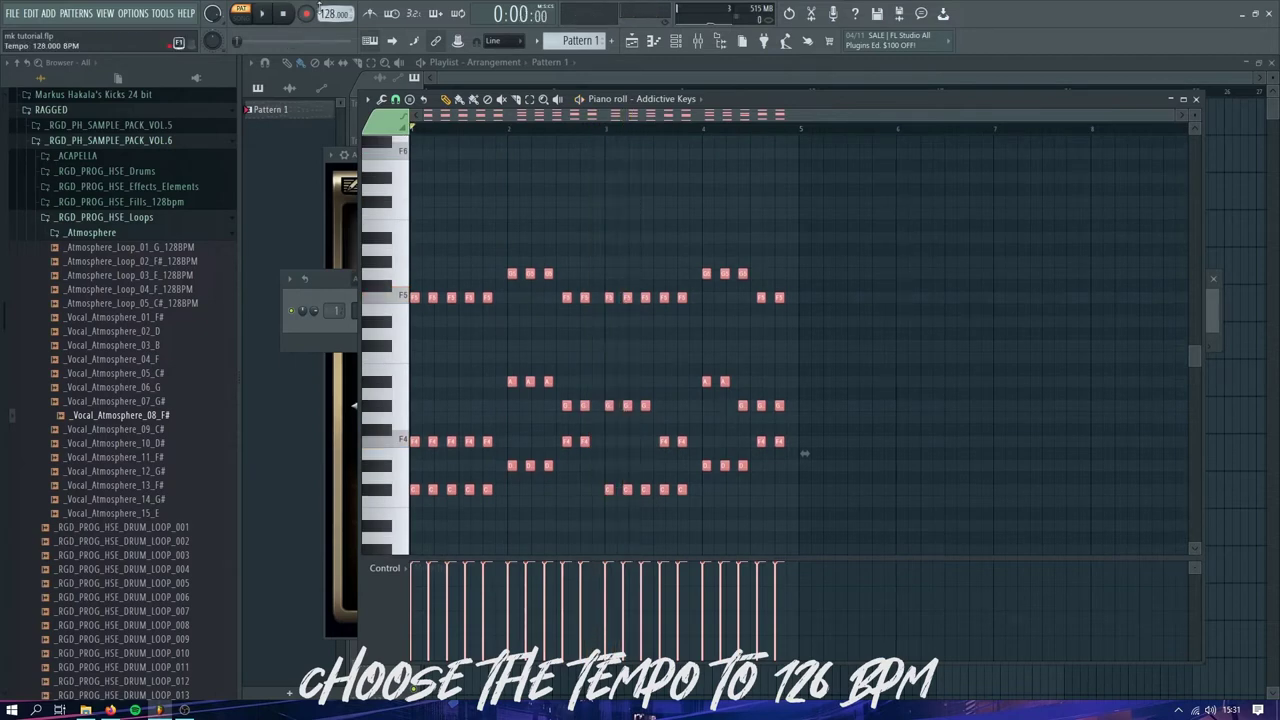
{"action": "scroll", "coordinate": [320, 12], "scroll_direction": "down", "scroll_amount": 2}
{"action": "key", "text": "space"}
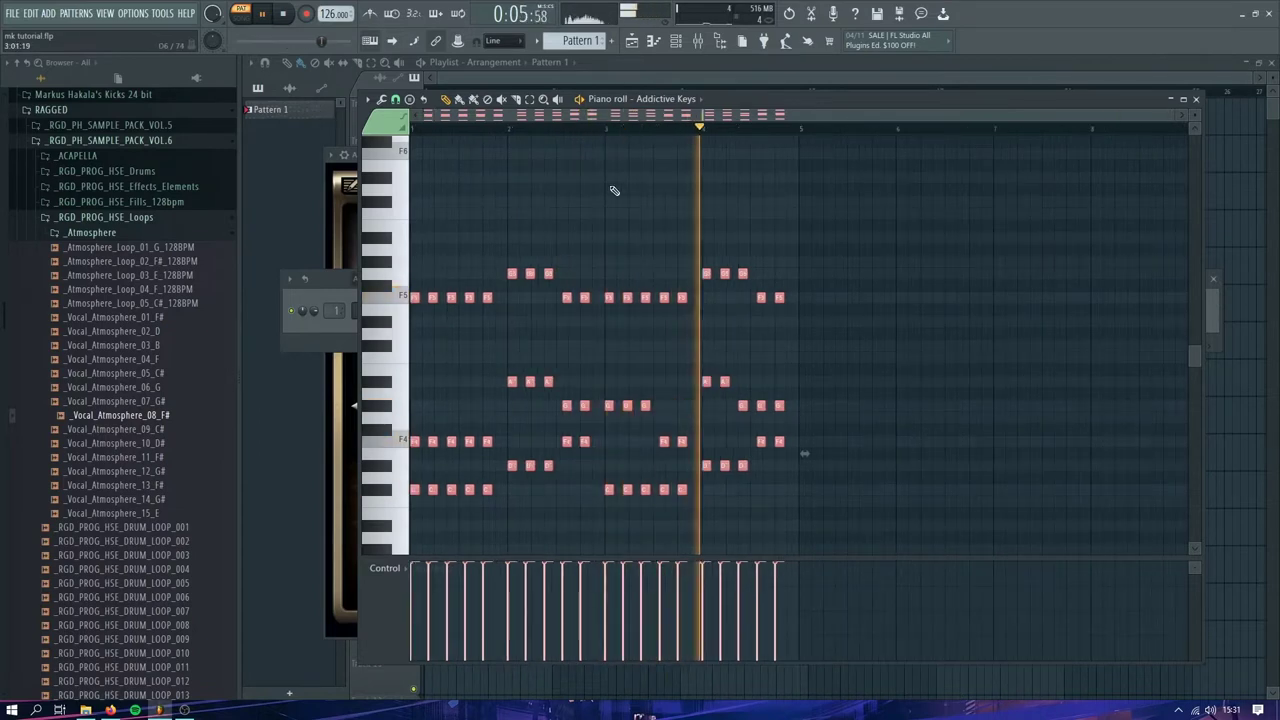
{"action": "key", "text": "space"}
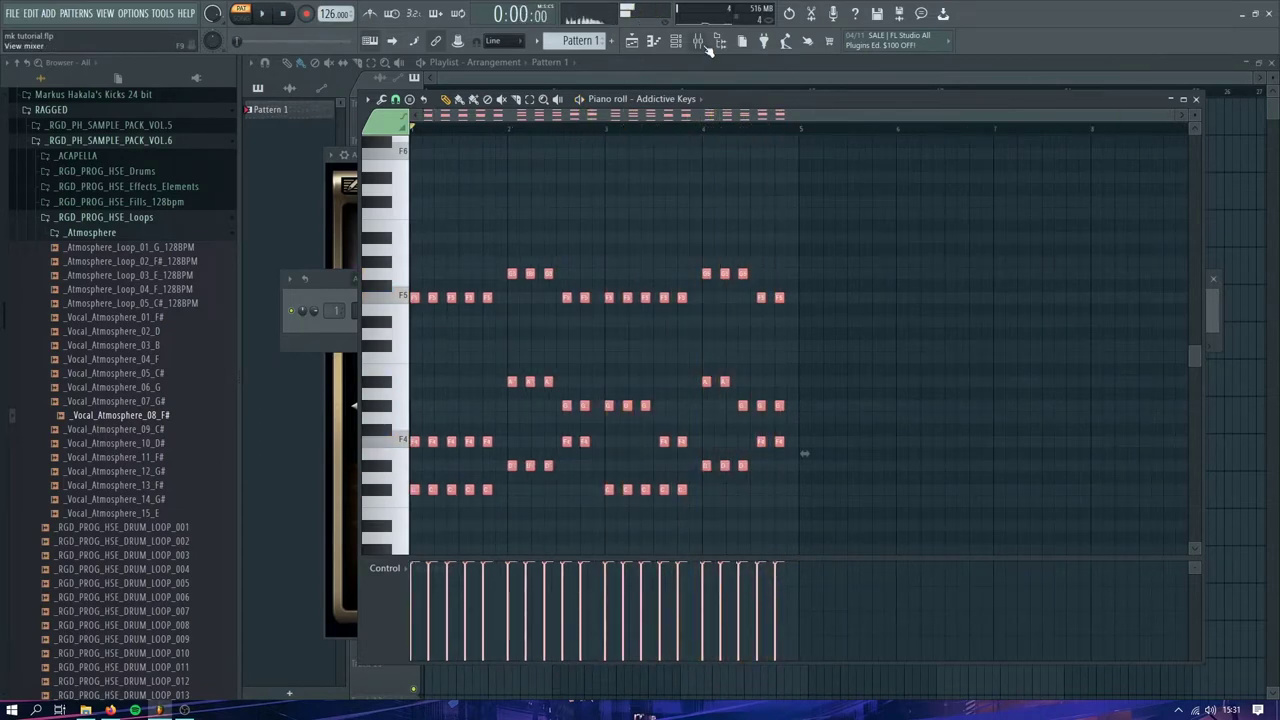
- Load Fruity parametric EQ 2 in slot 1 of mixer Insert 1 and use band 1 to cut the lows
{"action": "left_click", "coordinate": [707, 48]}
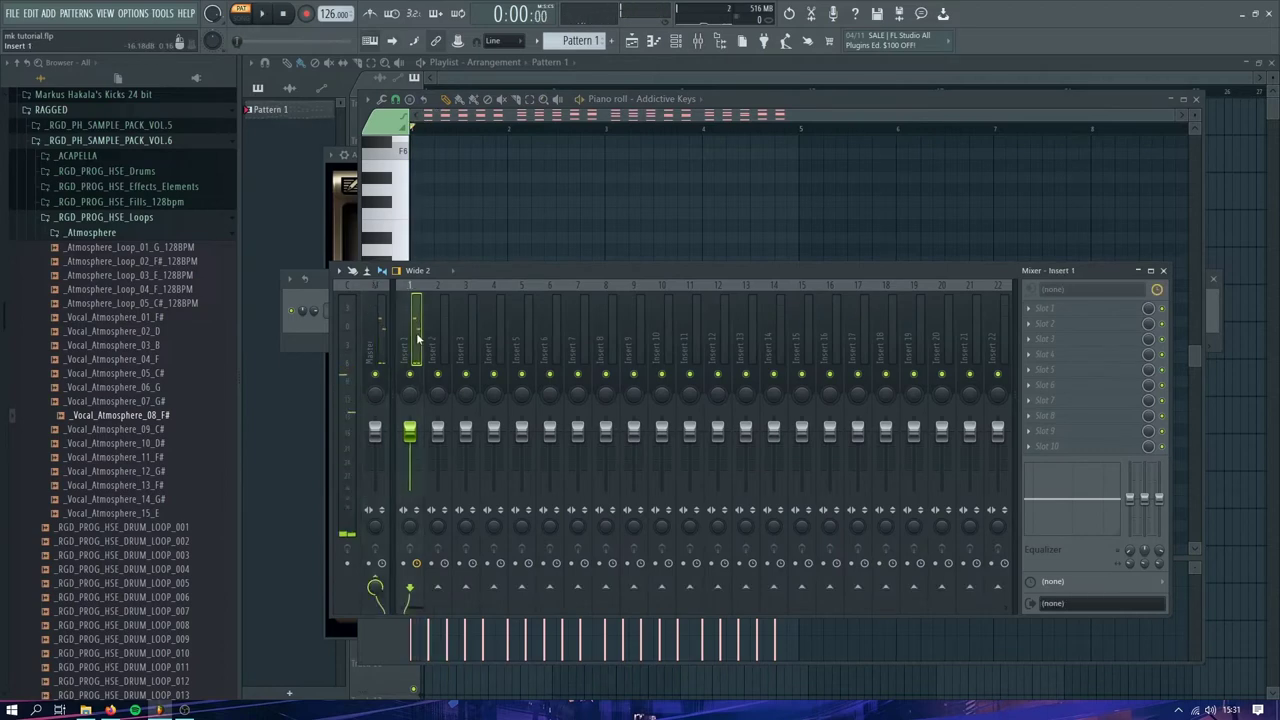
{"action": "left_click", "coordinate": [1044, 308]}
{"action": "left_click", "coordinate": [870, 559]}
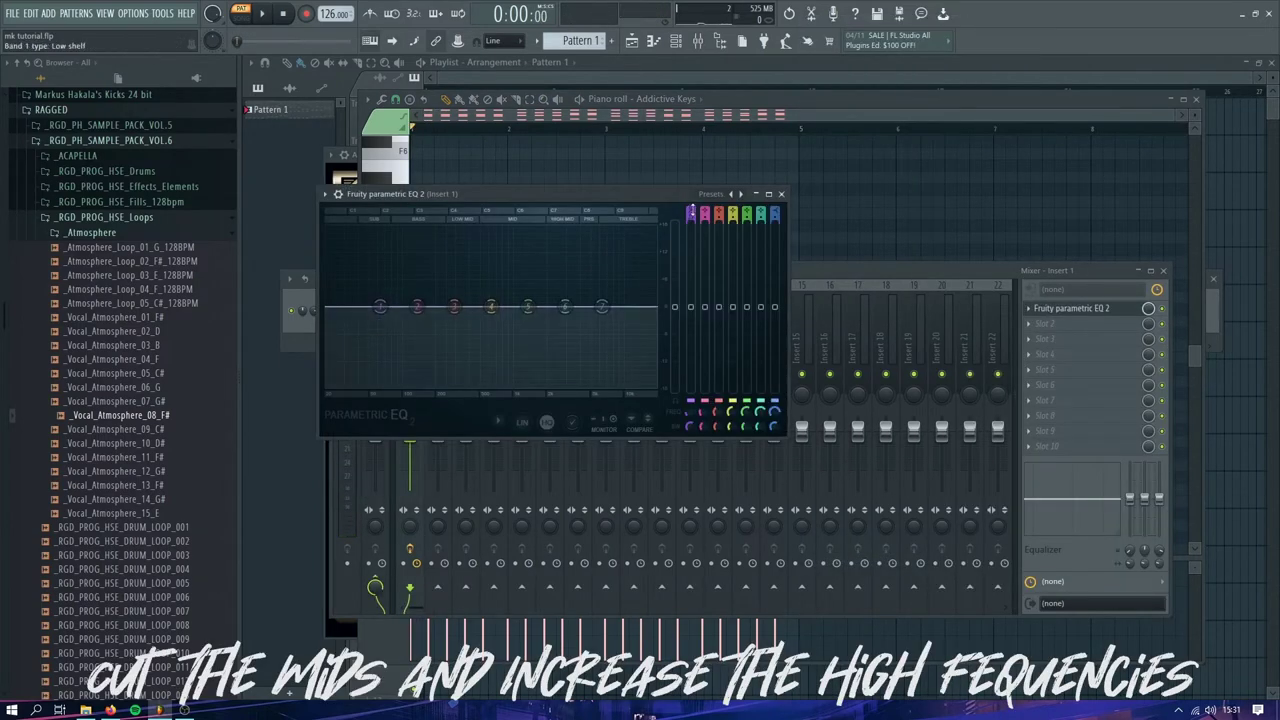
{"action": "left_click_drag", "start_coordinate": [692, 211], "coordinate": [692, 230]}
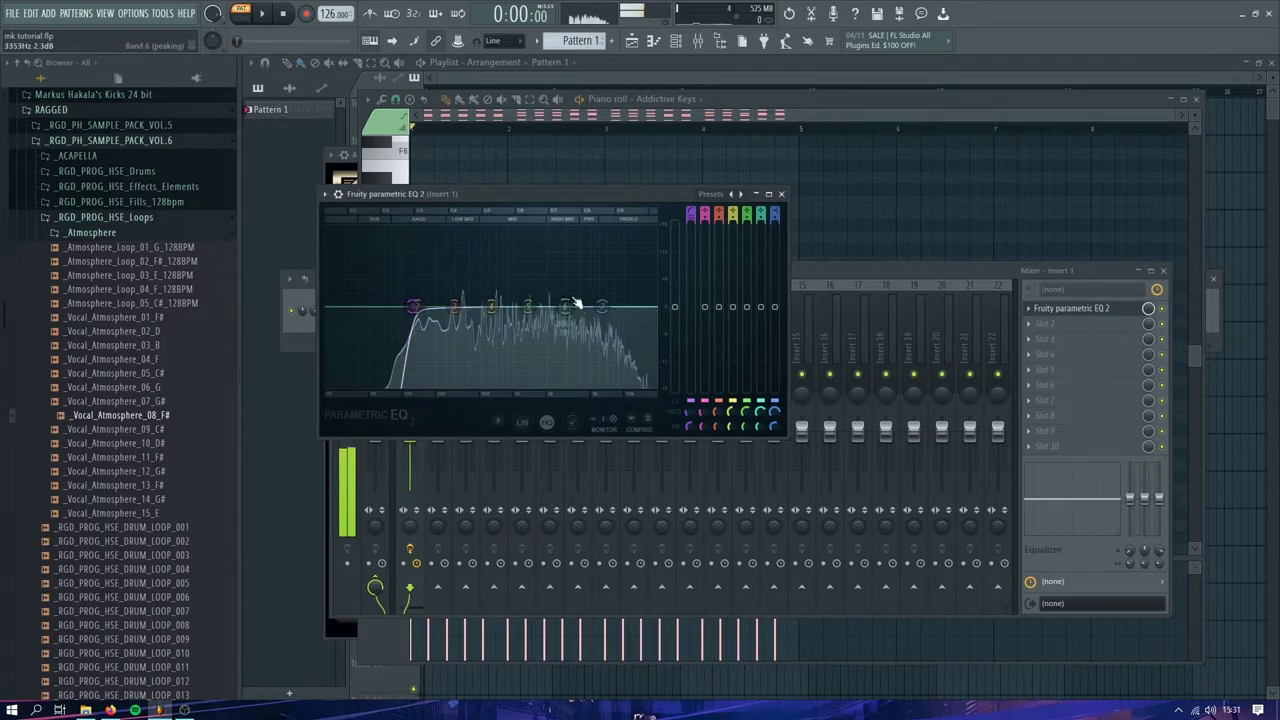
- Shape the piano's EQ curve by dipping the mids with bands 4 and 5 and boosting the highs with bands 6 and 7
{"action": "left_click_drag", "start_coordinate": [491, 306], "coordinate": [489, 350]}
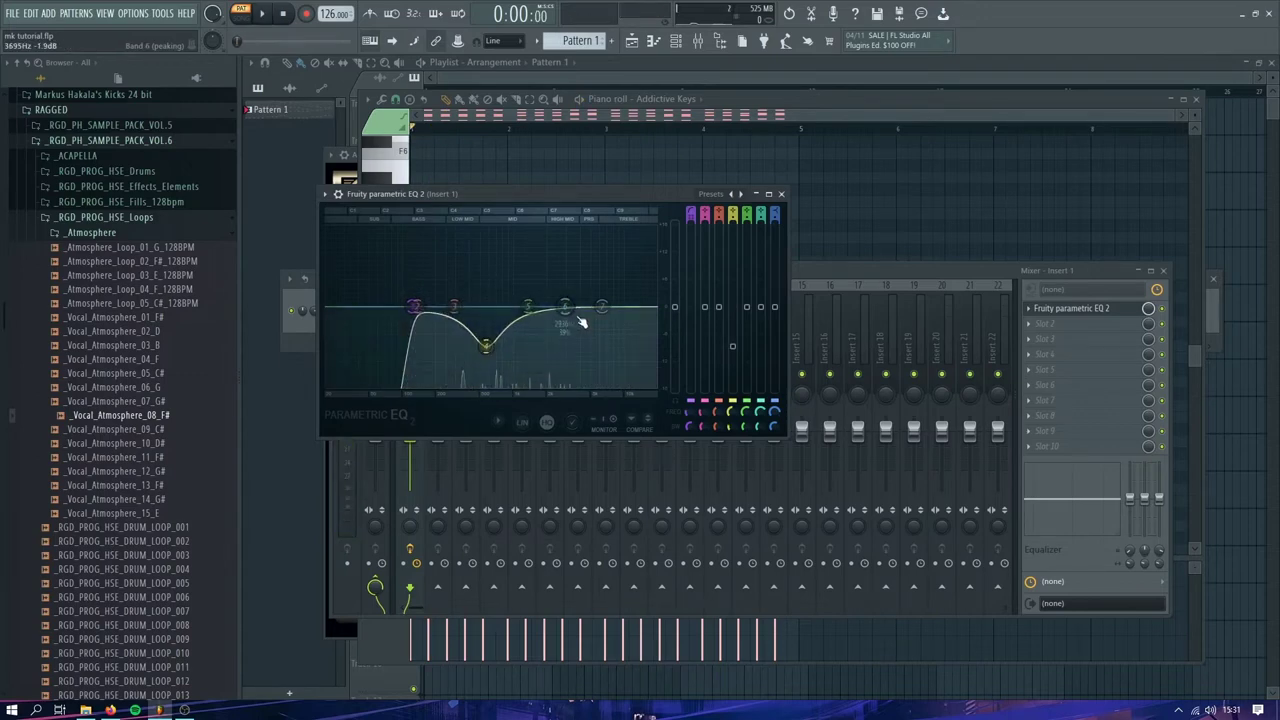
{"action": "left_click_drag", "start_coordinate": [565, 306], "coordinate": [525, 316]}
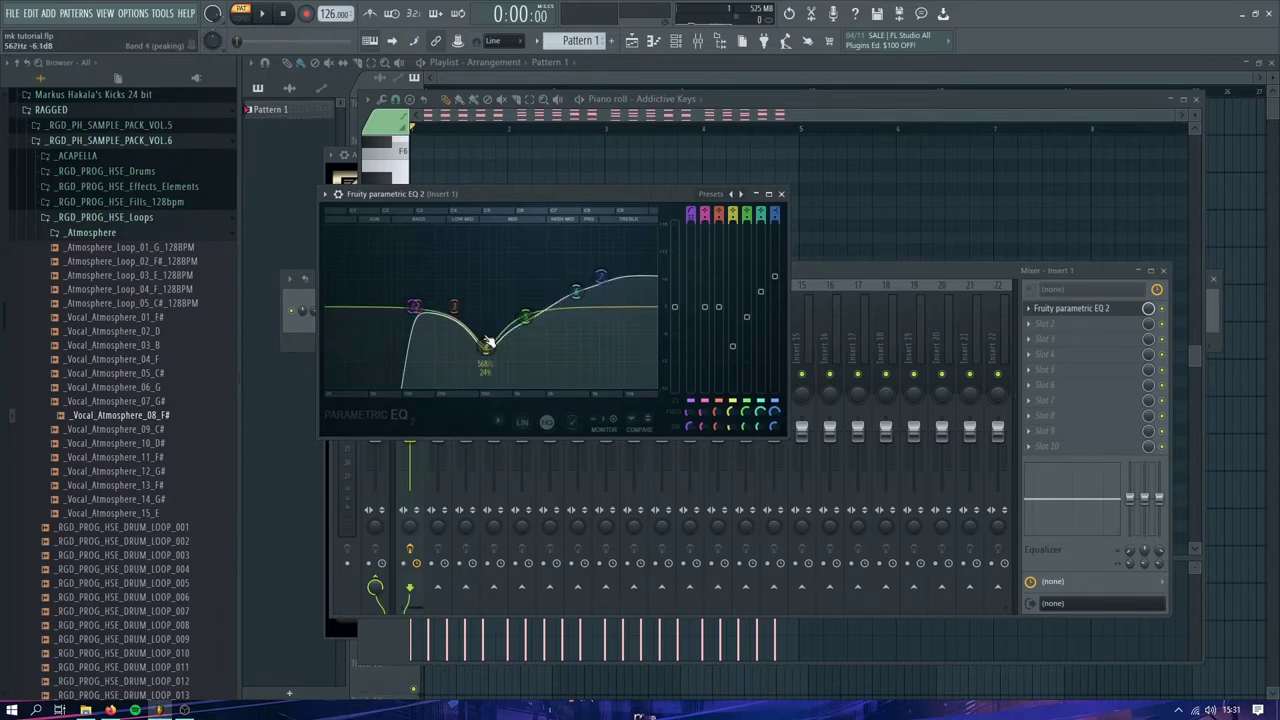
{"action": "key", "text": "space"}
{"action": "left_click_drag", "start_coordinate": [501, 342], "coordinate": [493, 340]}
{"action": "left_click_drag", "start_coordinate": [576, 291], "coordinate": [576, 286]}
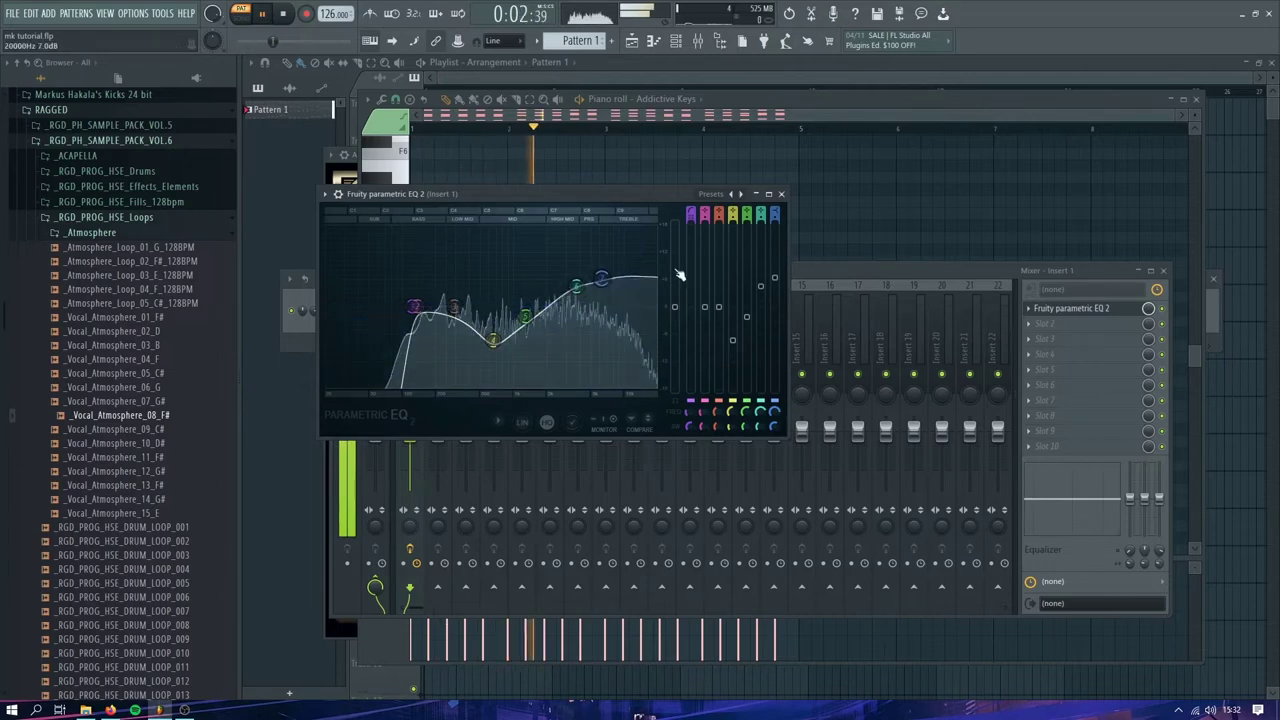
{"action": "left_click", "coordinate": [781, 194]}
- Add Soundgoodizer in slot 2 and OTT with 29% depth in slot 3 of Insert 1
{"action": "left_click", "coordinate": [1072, 325]}
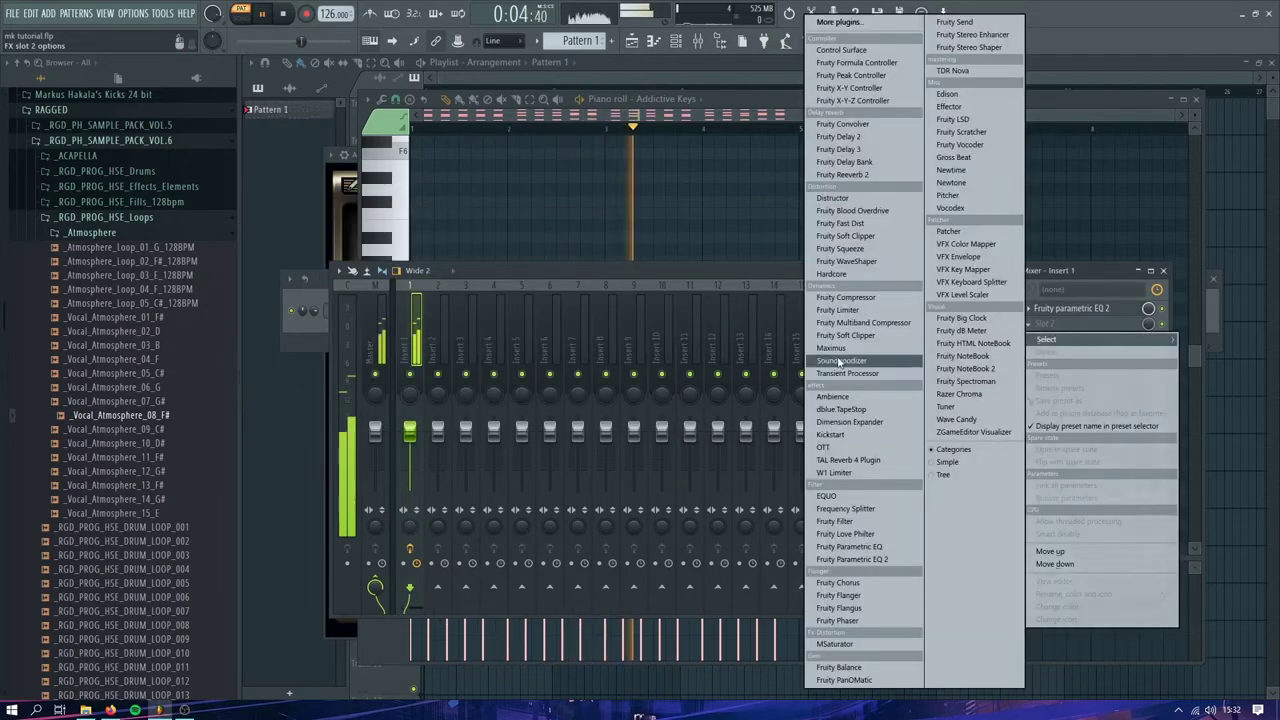
{"action": "left_click", "coordinate": [865, 361]}
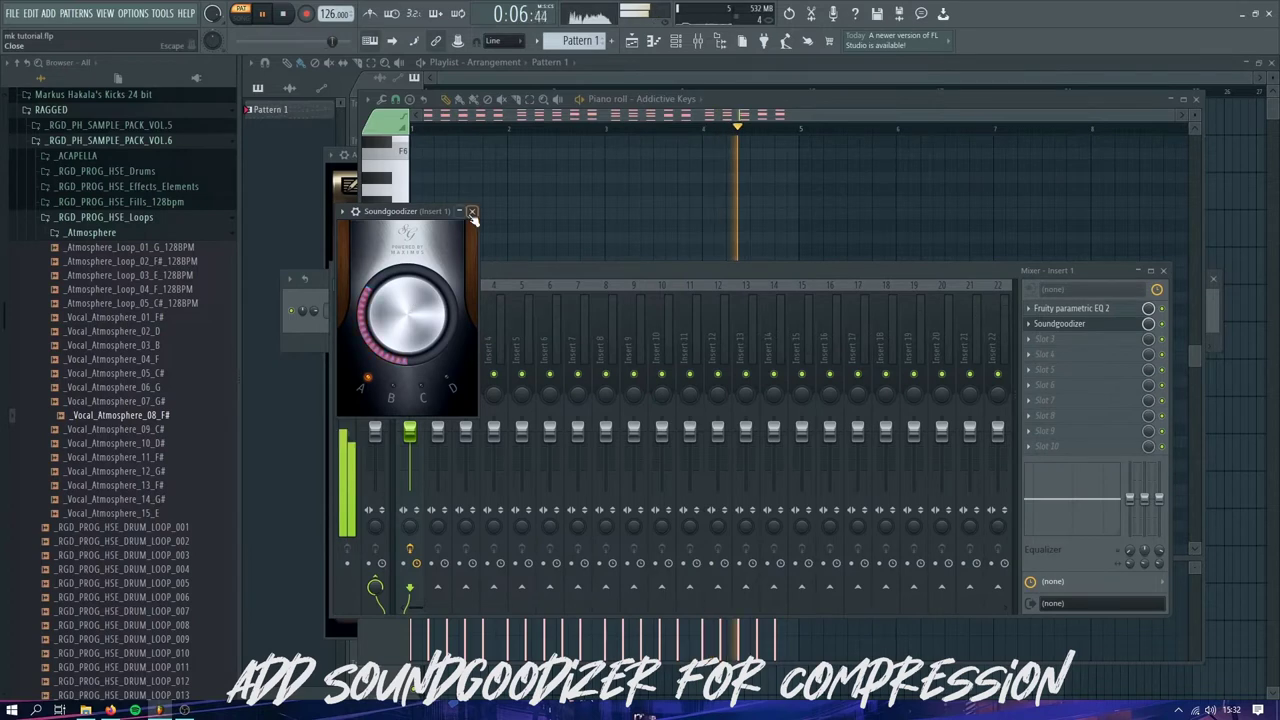
{"action": "left_click", "coordinate": [1060, 324]}
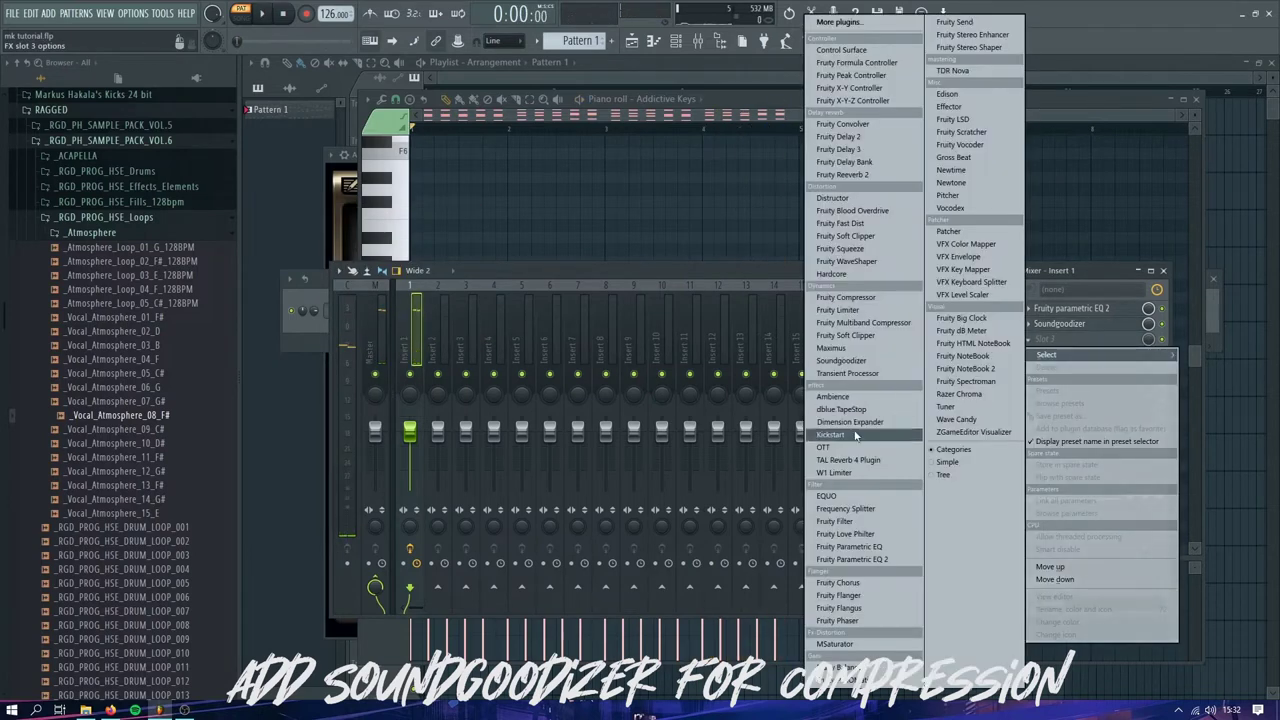
{"action": "left_click", "coordinate": [840, 447]}
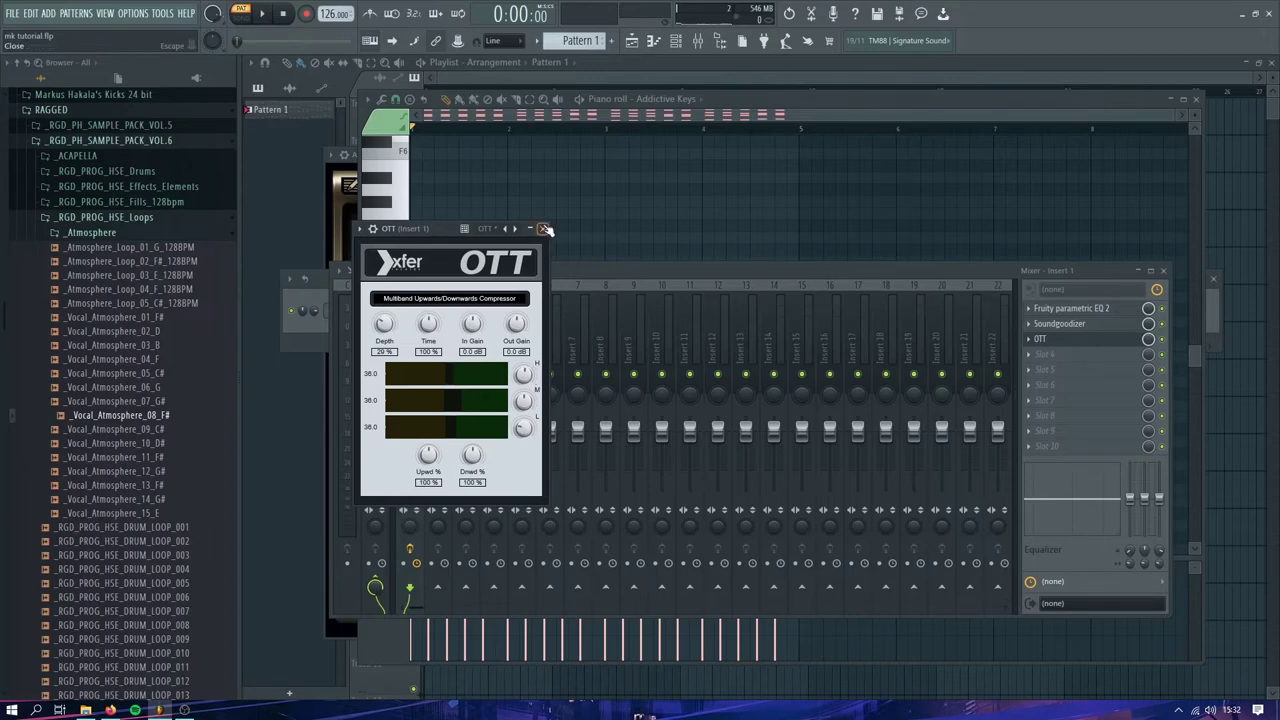
{"action": "left_click", "coordinate": [544, 229]}
{"action": "key", "text": "space"}
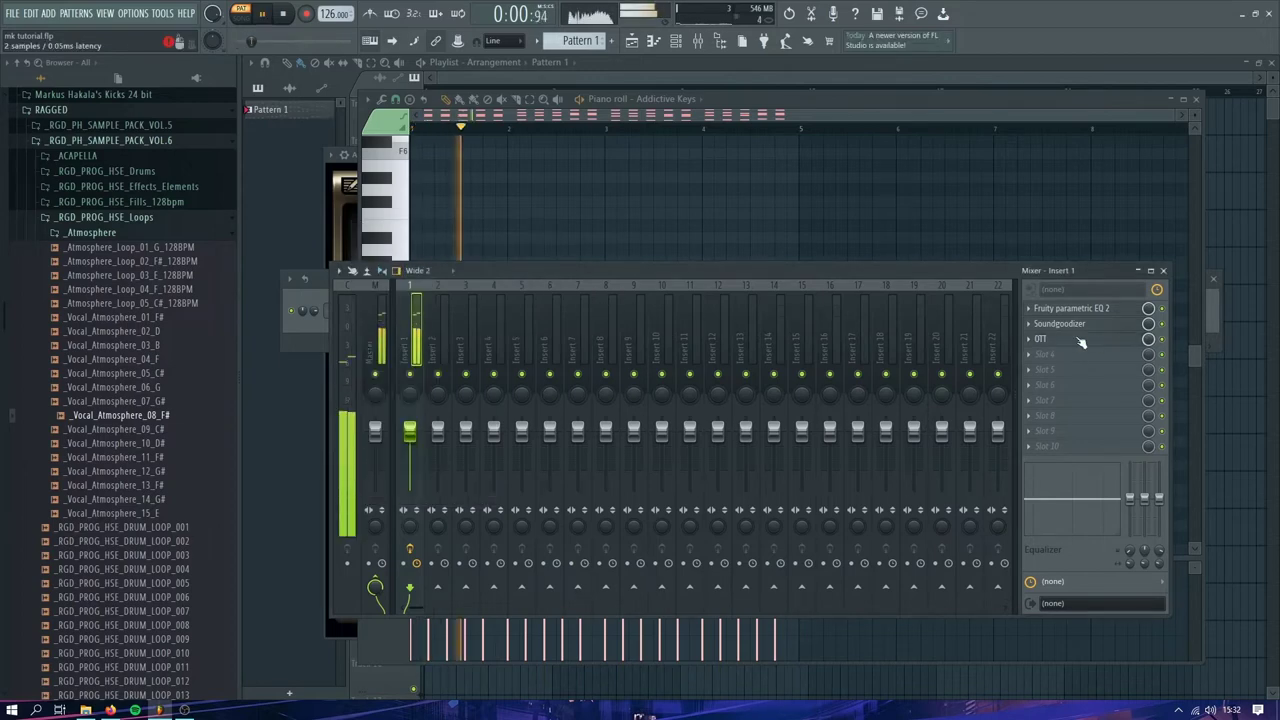
- Add TAL Reverb 4 in slot 4 of Insert 1 with a 0% modulation rate and about 49% wet volume
{"action": "left_click", "coordinate": [1045, 354]}
{"action": "left_click", "coordinate": [848, 460]}
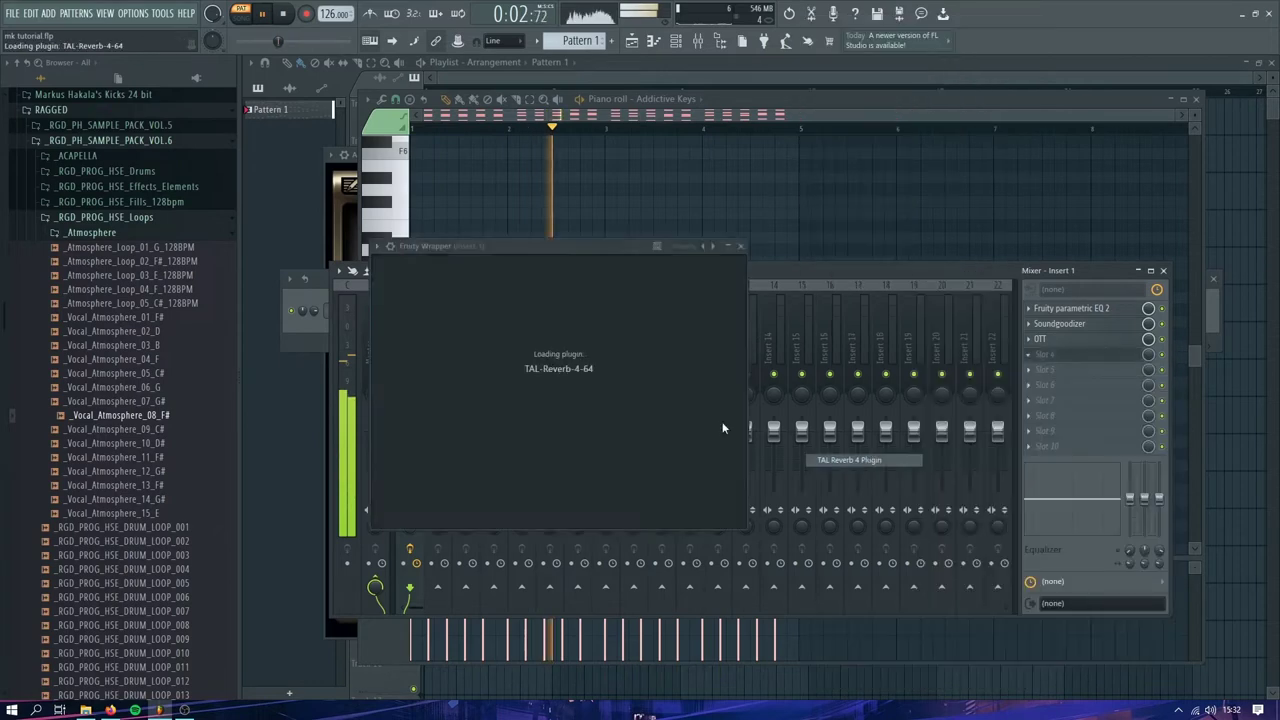
{"action": "left_click_drag", "start_coordinate": [681, 335], "coordinate": [649, 430]}
{"action": "left_click_drag", "start_coordinate": [625, 335], "coordinate": [657, 454]}
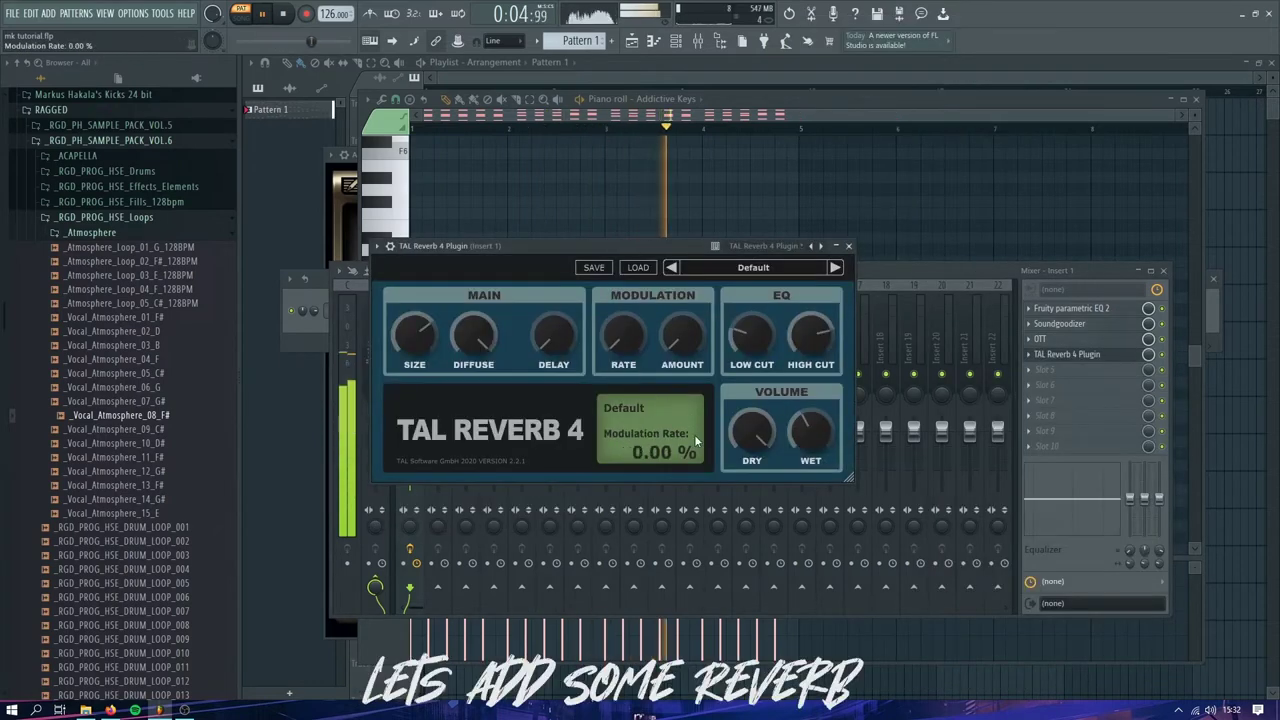
{"action": "left_click_drag", "start_coordinate": [823, 431], "coordinate": [823, 423]}
{"action": "scroll", "coordinate": [823, 425], "scroll_direction": "up", "scroll_amount": 5}
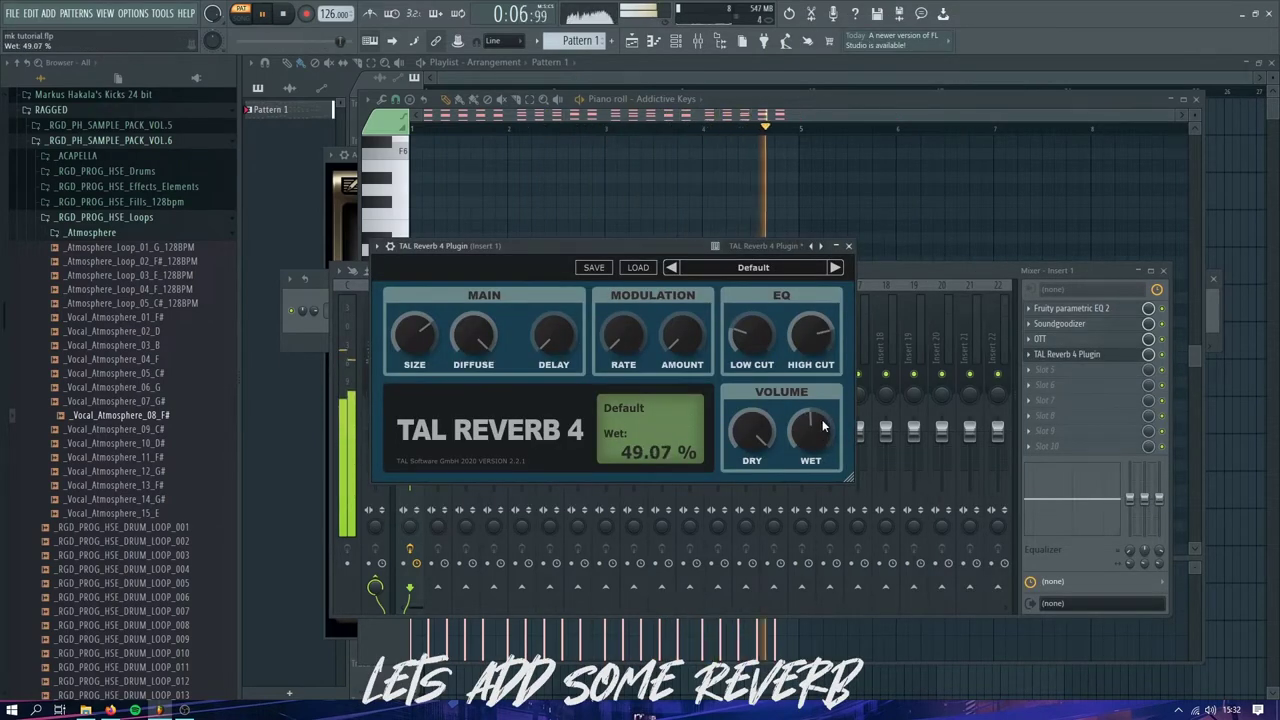
{"action": "left_click", "coordinate": [848, 246]}
- Add Fruity Stereo Enhancer in slot 5 of Insert 1 to widen the piano's stereo image
{"action": "left_click", "coordinate": [1045, 369]}
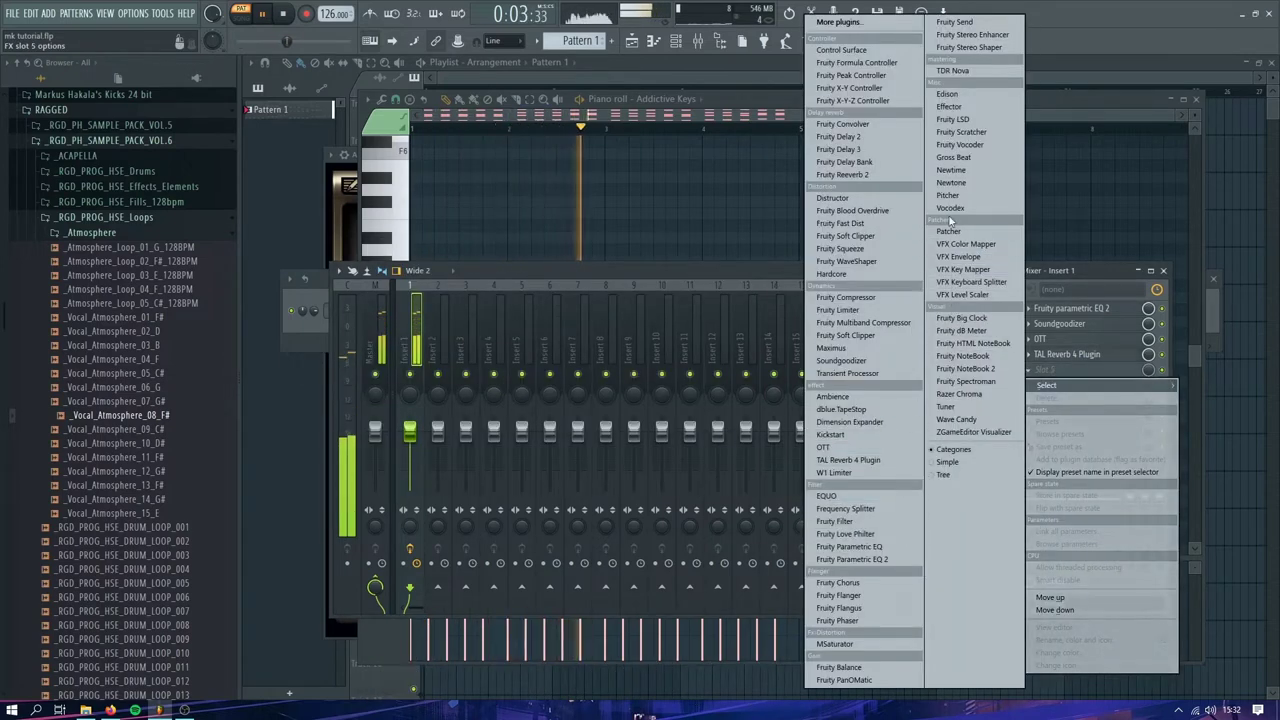
{"action": "left_click", "coordinate": [963, 35]}
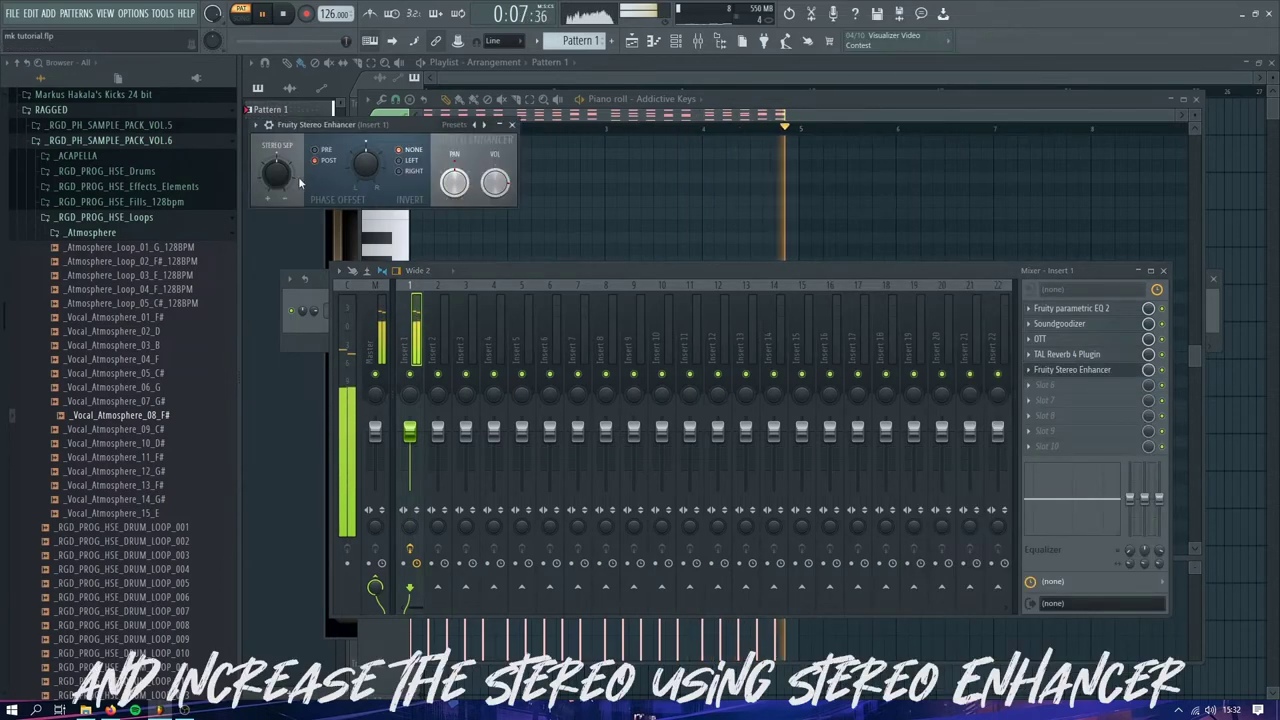
{"action": "left_click", "coordinate": [512, 124]}
- Rename Pattern 1 as Piano and place it at the start of Track 1 in the playlist
{"action": "key", "text": "F5"}
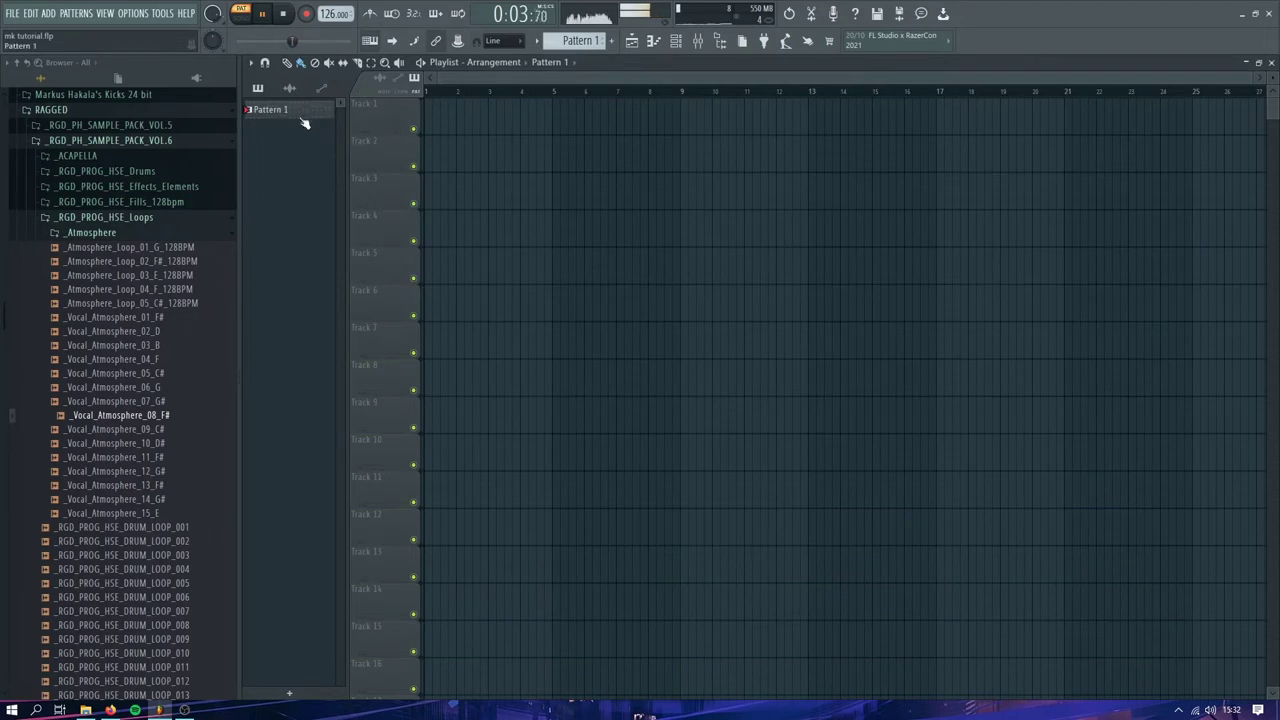
{"action": "key", "text": "F2"}
{"action": "type", "text": "Piano"}
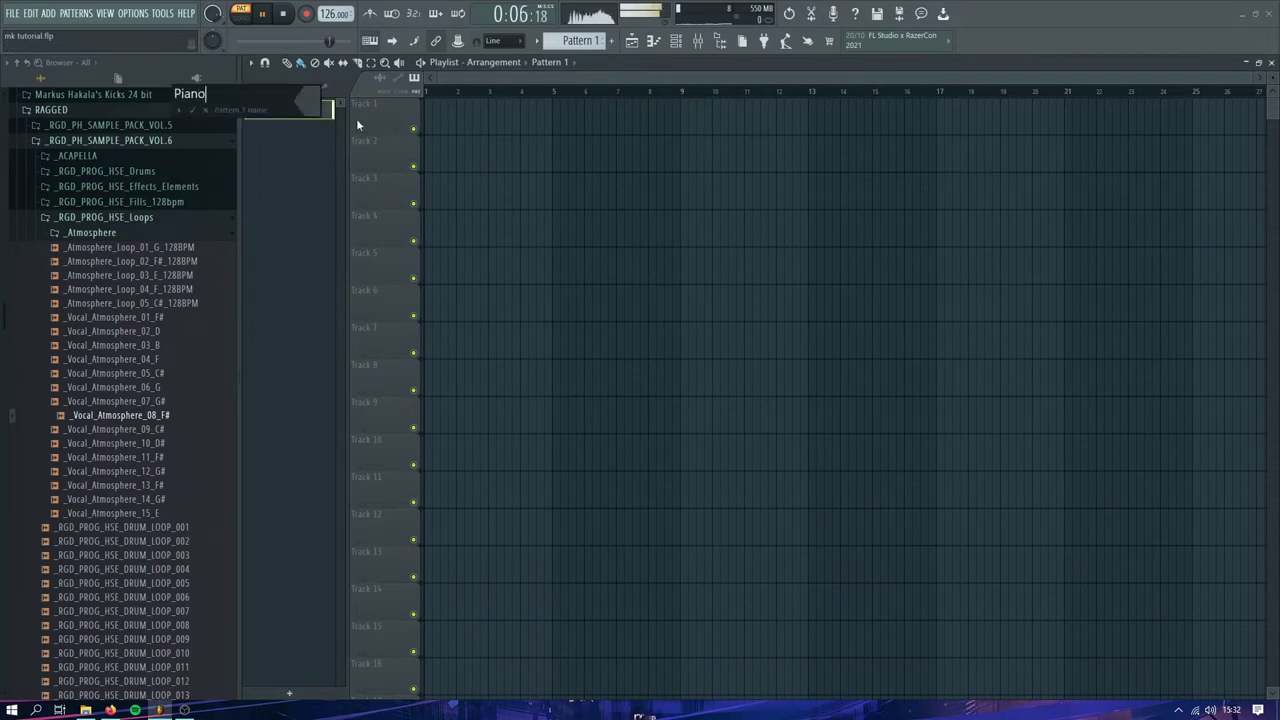
{"action": "key", "text": "Return"}
{"action": "left_click", "coordinate": [496, 127]}
{"action": "key", "text": "space"}
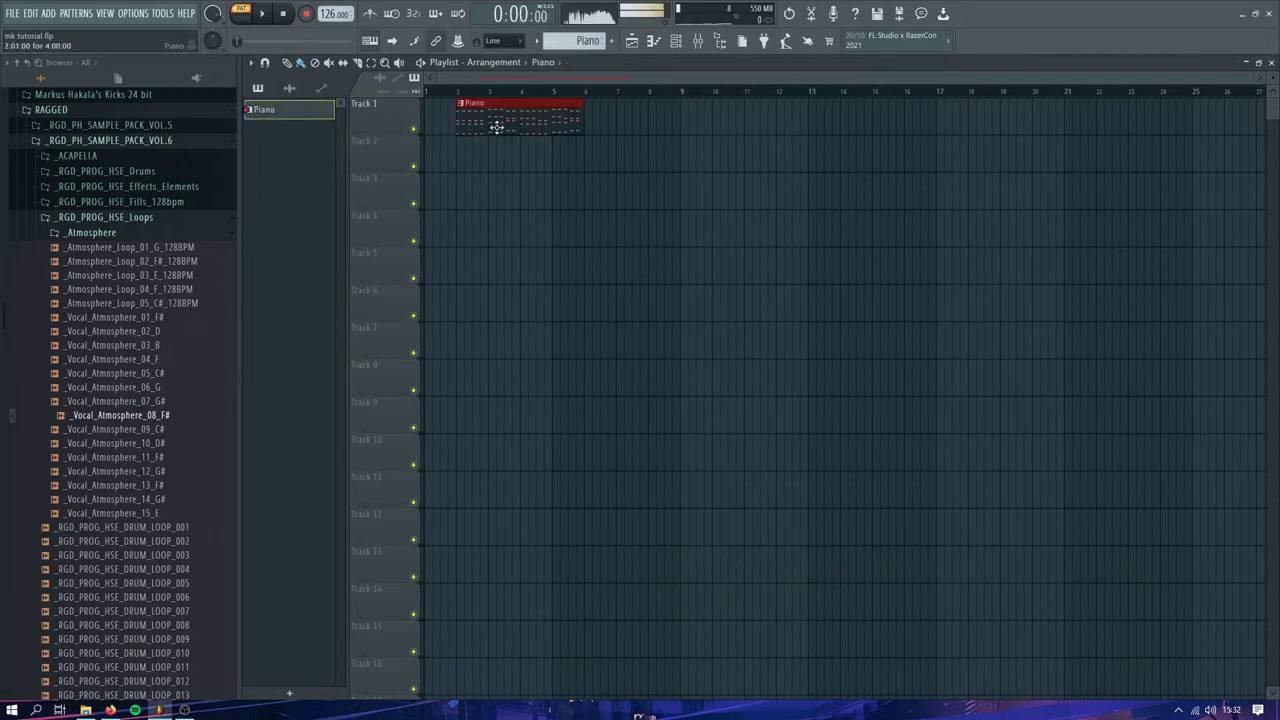
- Open the Piano clip's notes in the piano roll and play back the processed chords
{"action": "double_click", "coordinate": [473, 120]}
{"action": "key", "text": "space"}
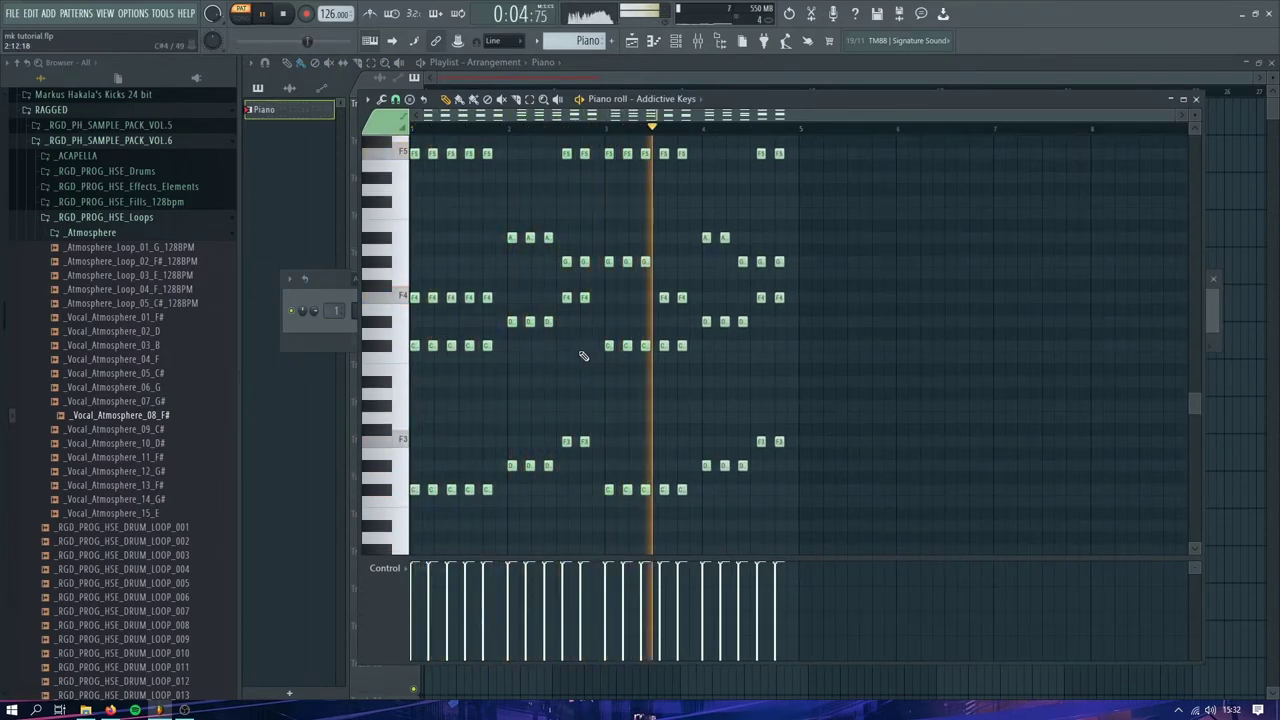
{"action": "scroll", "coordinate": [583, 356], "scroll_direction": "up", "scroll_amount": 2}
{"action": "scroll", "coordinate": [583, 356], "scroll_direction": "up", "scroll_amount": 1}
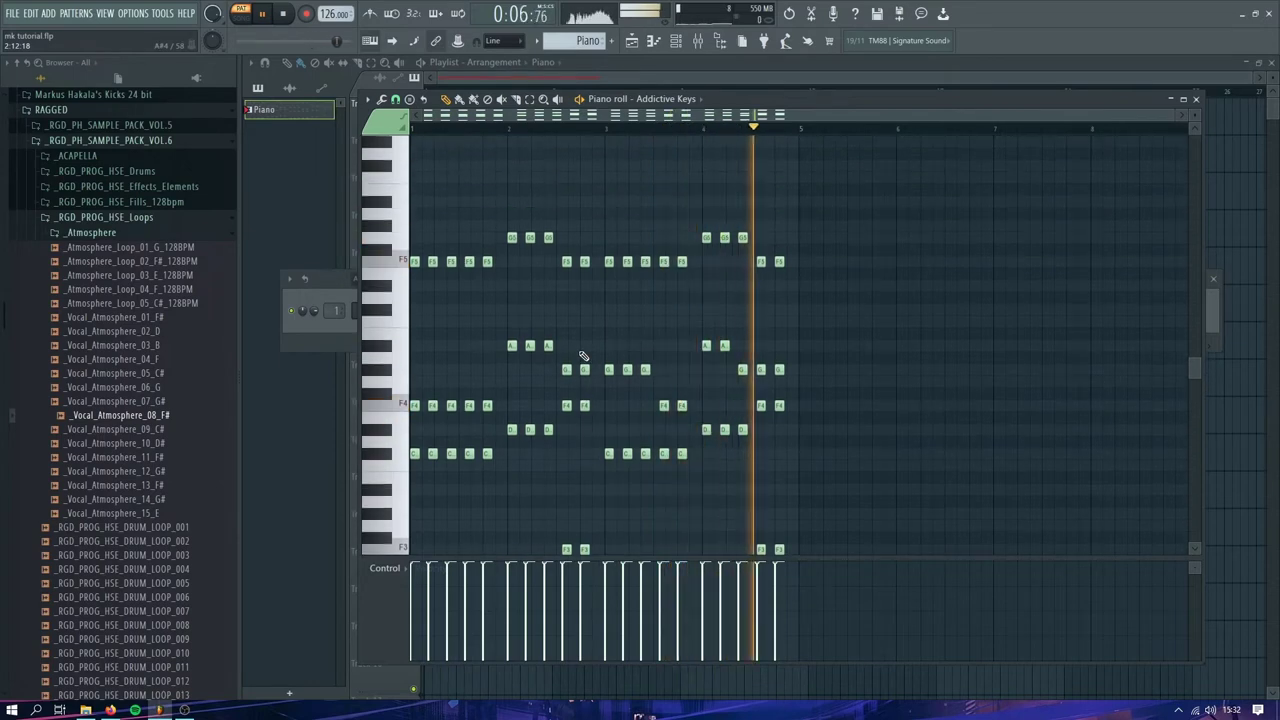
{"action": "key", "text": "space"}
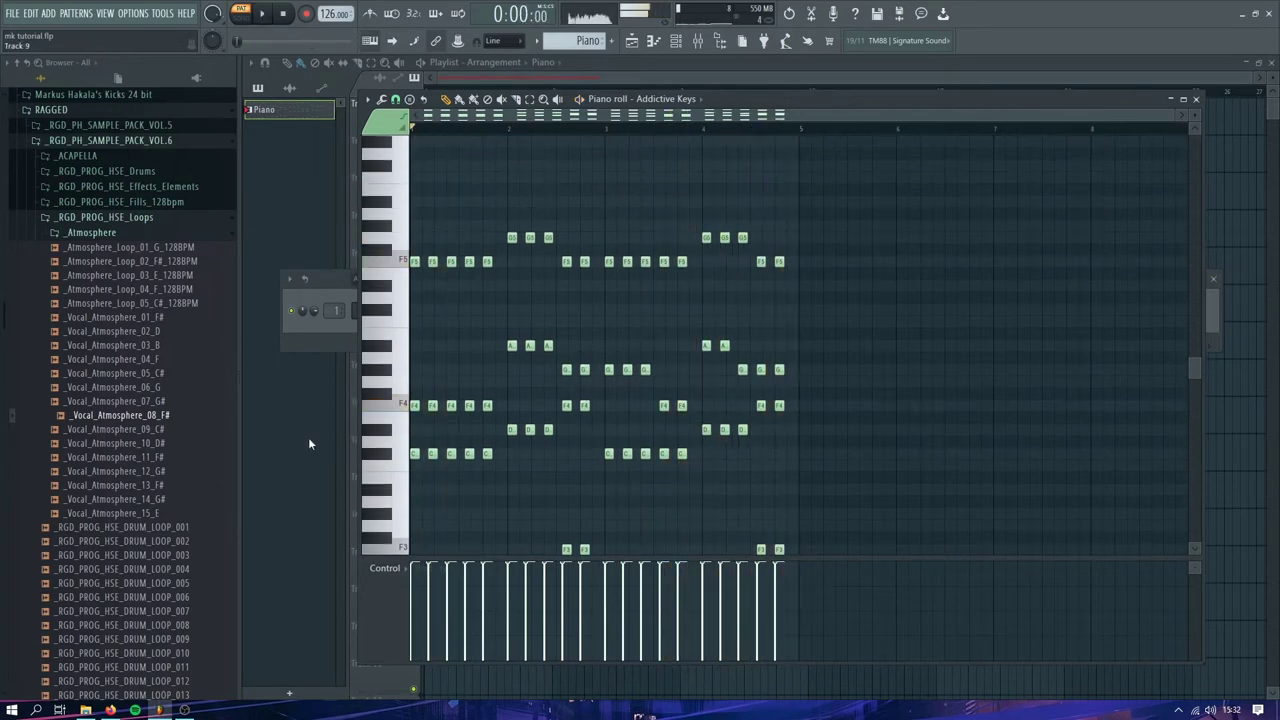
- Create a new pattern named string and place it at the start of Track 2
{"action": "left_click", "coordinate": [308, 437]}
{"action": "left_click", "coordinate": [289, 693]}
{"action": "type", "text": "string"}
{"action": "key", "text": "Return"}
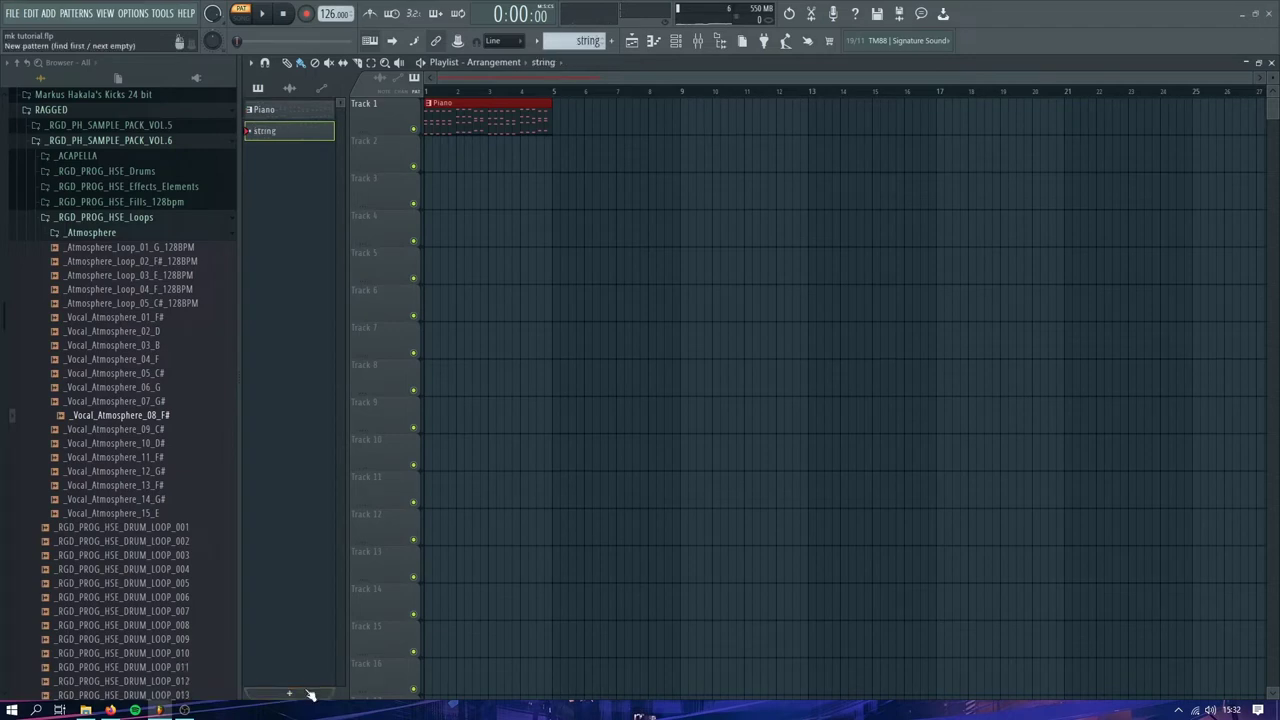
{"action": "left_click", "coordinate": [424, 155]}
- Add a FLEX channel for the string pattern and load All Strings Sustain from the Essential Strings pack
{"action": "double_click", "coordinate": [436, 152]}
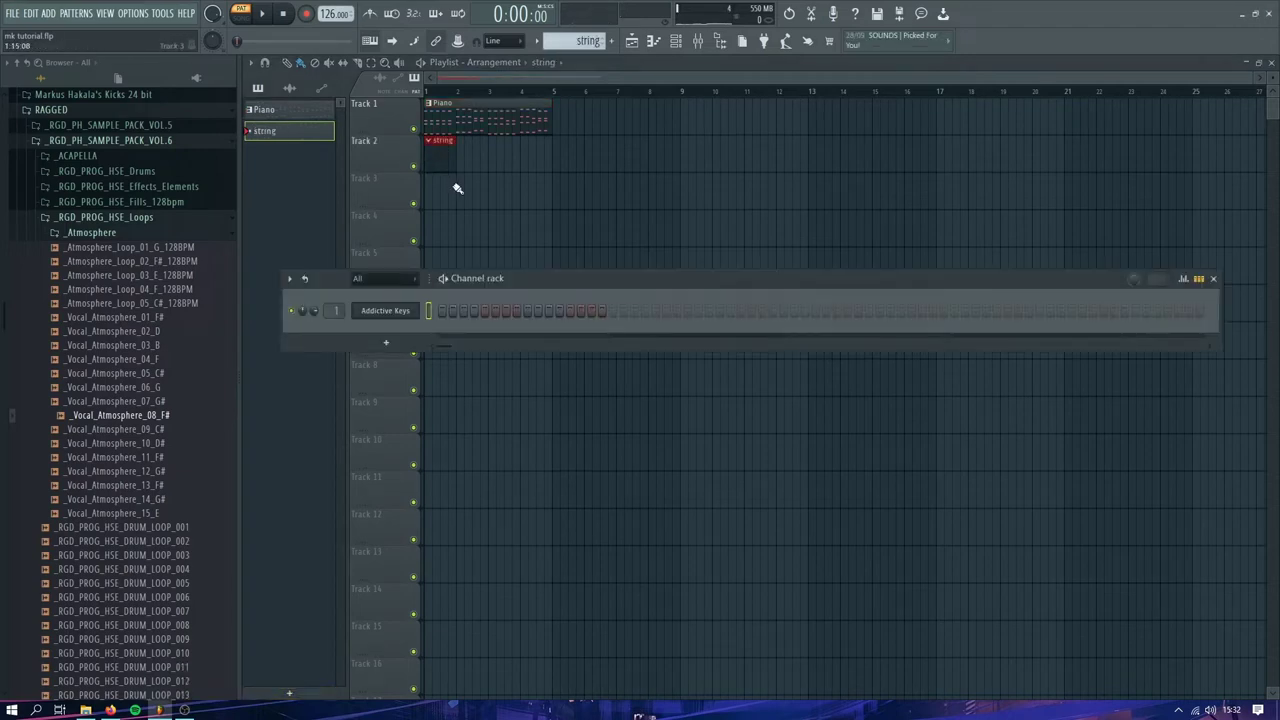
{"action": "left_click", "coordinate": [397, 346]}
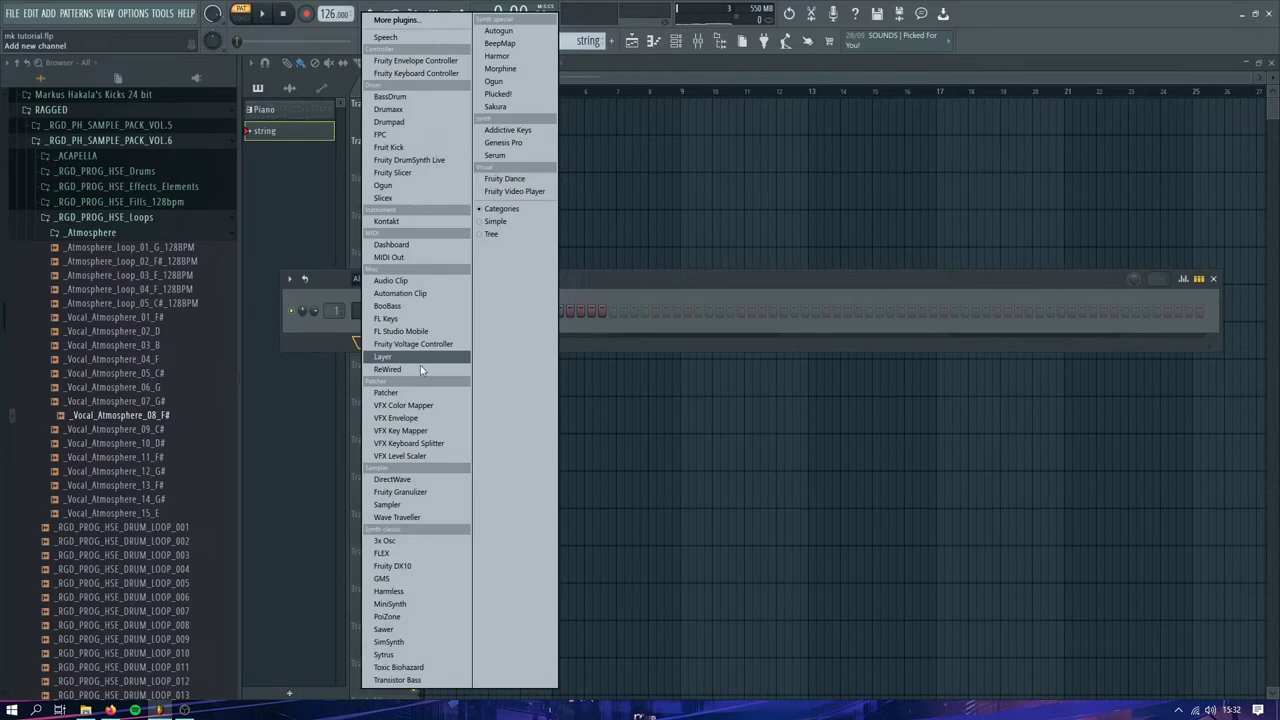
{"action": "left_click", "coordinate": [388, 553]}
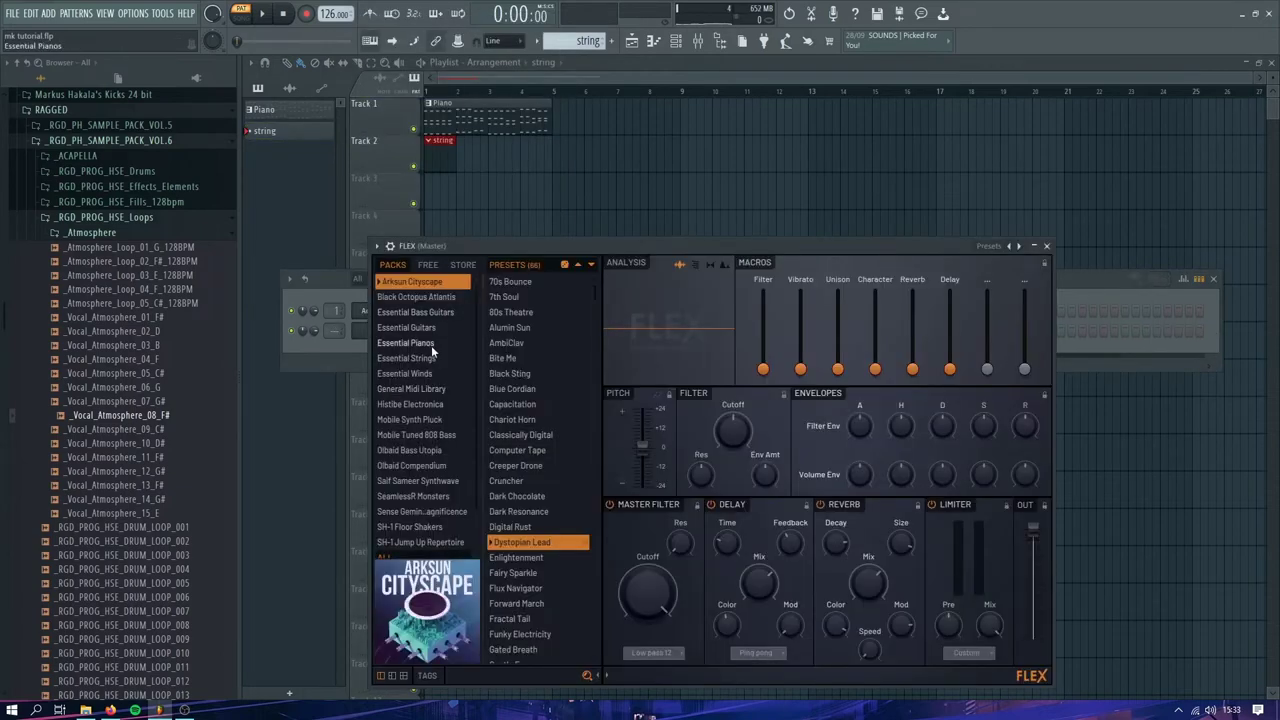
{"action": "left_click", "coordinate": [426, 358]}
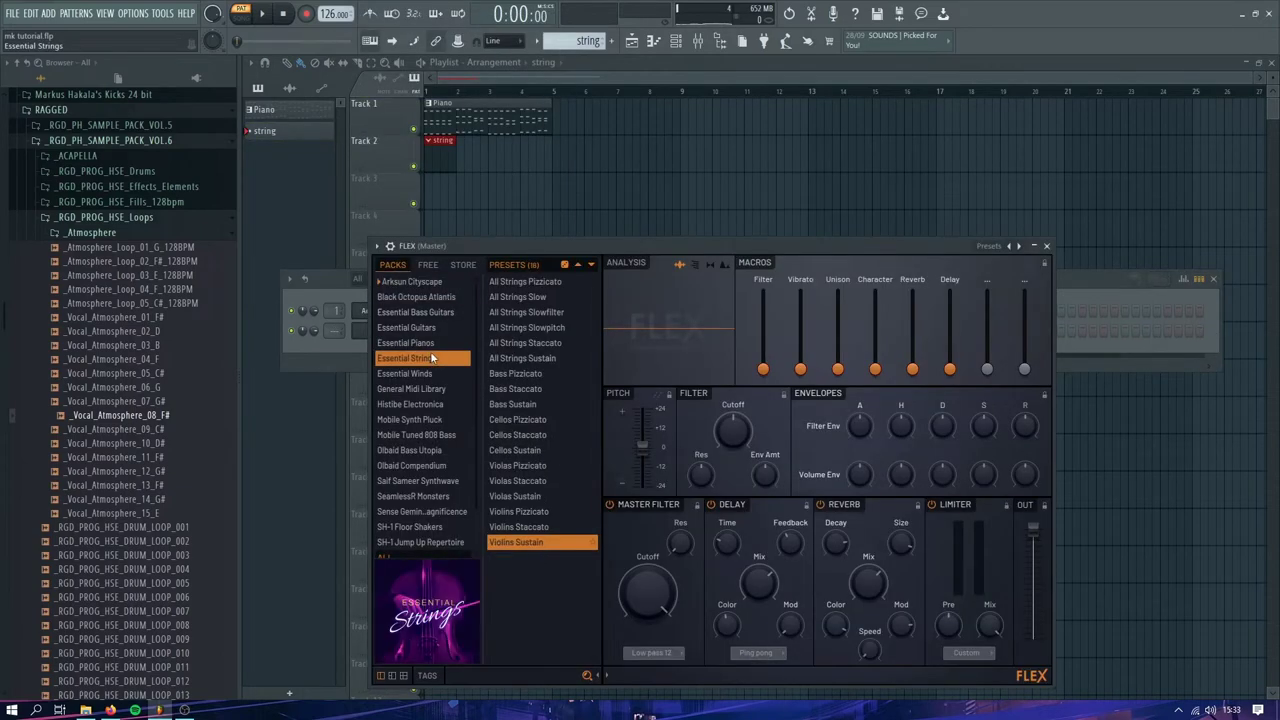
{"action": "left_click", "coordinate": [545, 358]}
{"action": "left_click", "coordinate": [336, 351]}
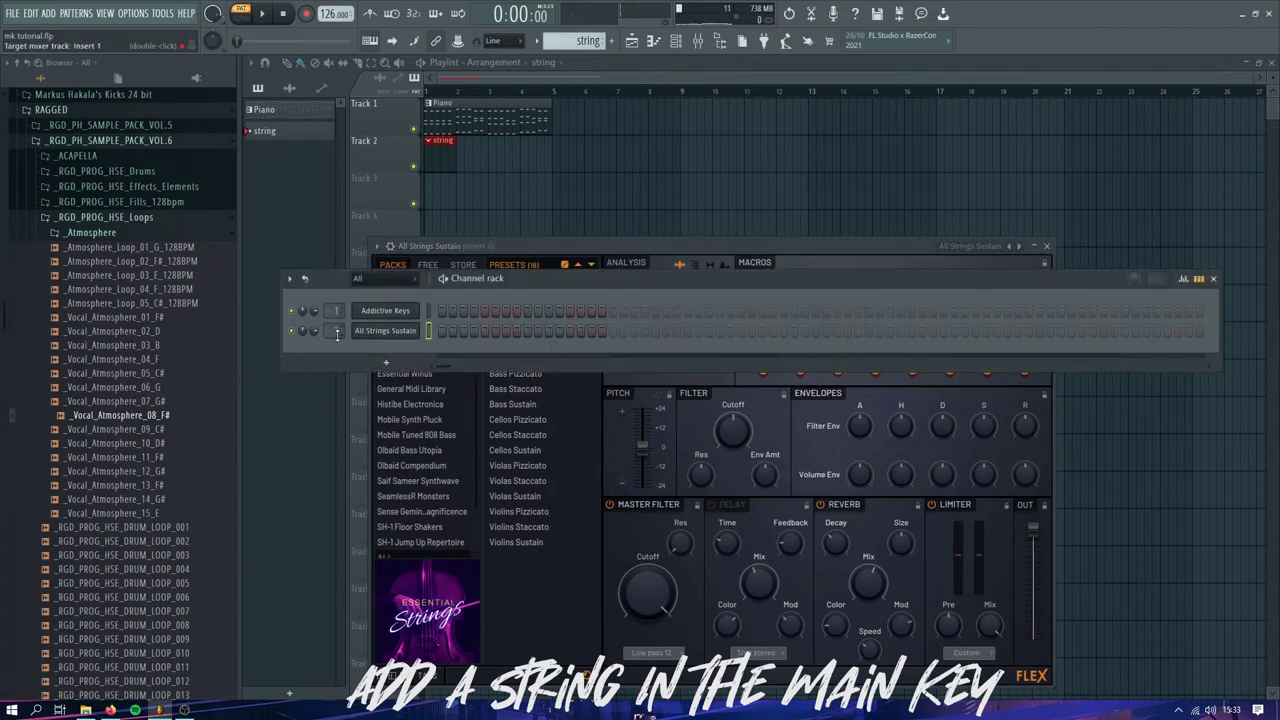
- Draw a single F5 note spanning four bars for the All Strings Sustain channel in the piano roll
{"action": "right_click", "coordinate": [408, 333]}
{"action": "left_click", "coordinate": [440, 334]}
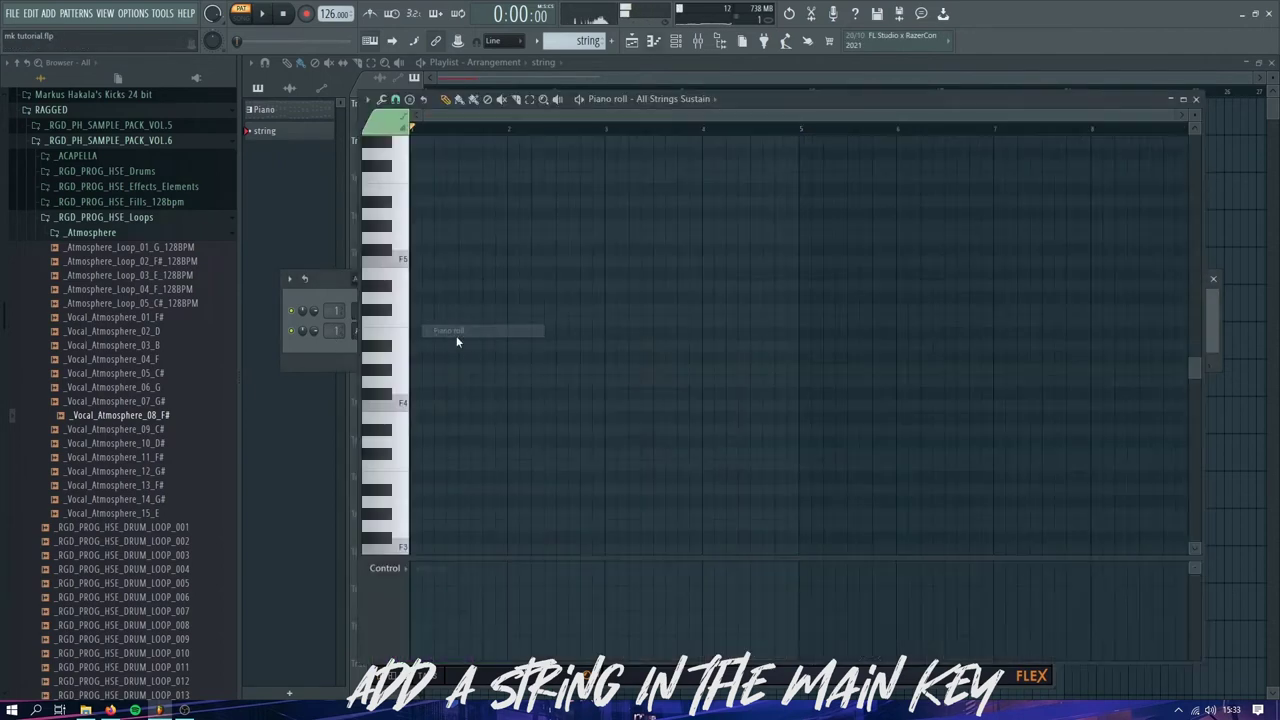
{"action": "left_click", "coordinate": [418, 262]}
{"action": "left_click_drag", "start_coordinate": [464, 262], "coordinate": [668, 277]}
{"action": "left_click_drag", "start_coordinate": [796, 274], "coordinate": [792, 274]}
{"action": "scroll", "coordinate": [805, 273], "scroll_direction": "up", "scroll_amount": 5, "text": "ctrl"}
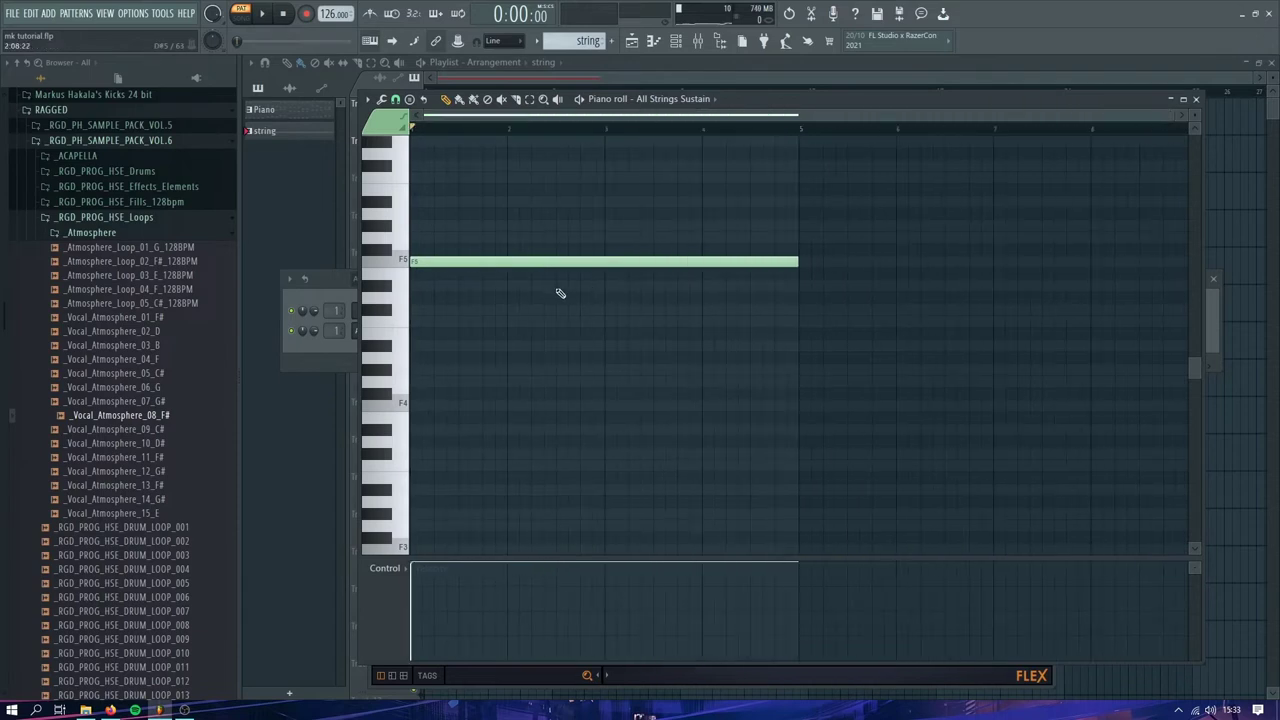
- Preview the sustained F5 string note, lower its velocity, and return to the playlist
{"action": "key", "text": "space"}
{"action": "key", "text": "ctrl+a"}
{"action": "left_click", "coordinate": [436, 630]}
{"action": "key", "text": "F5"}
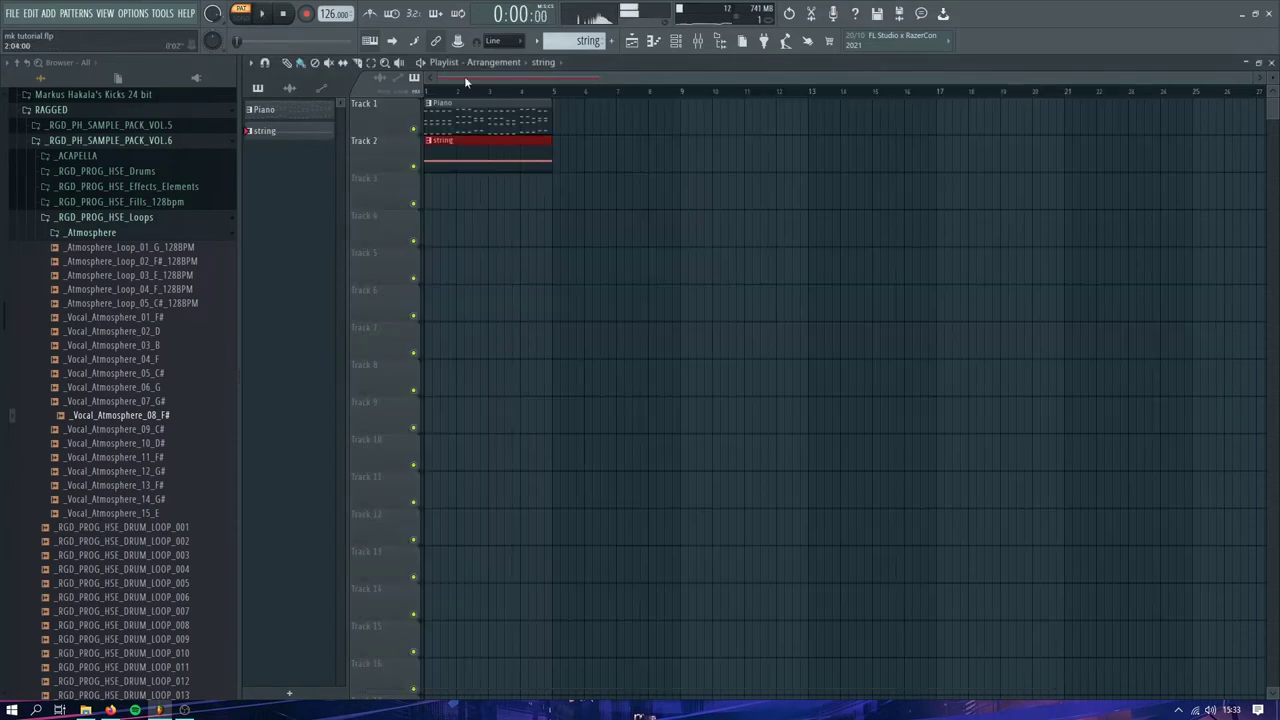
- Switch playback to song mode and play the Piano and string clips together
{"action": "key", "text": "l"}
{"action": "key", "text": "space"}
{"action": "left_click", "coordinate": [600, 166]}
{"action": "right_click", "coordinate": [611, 166]}
{"action": "key", "text": "space"}
{"action": "key", "text": "space"}
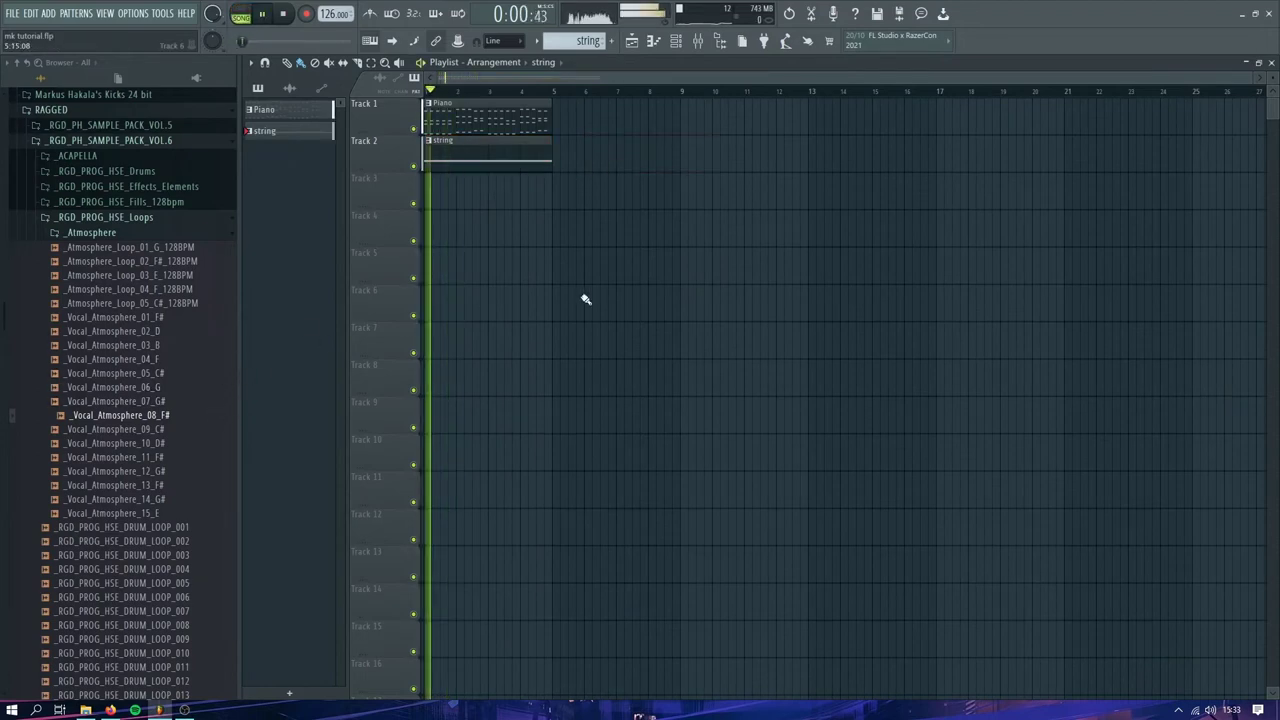
{"action": "right_click", "coordinate": [397, 209]}
{"action": "left_click", "coordinate": [355, 241]}
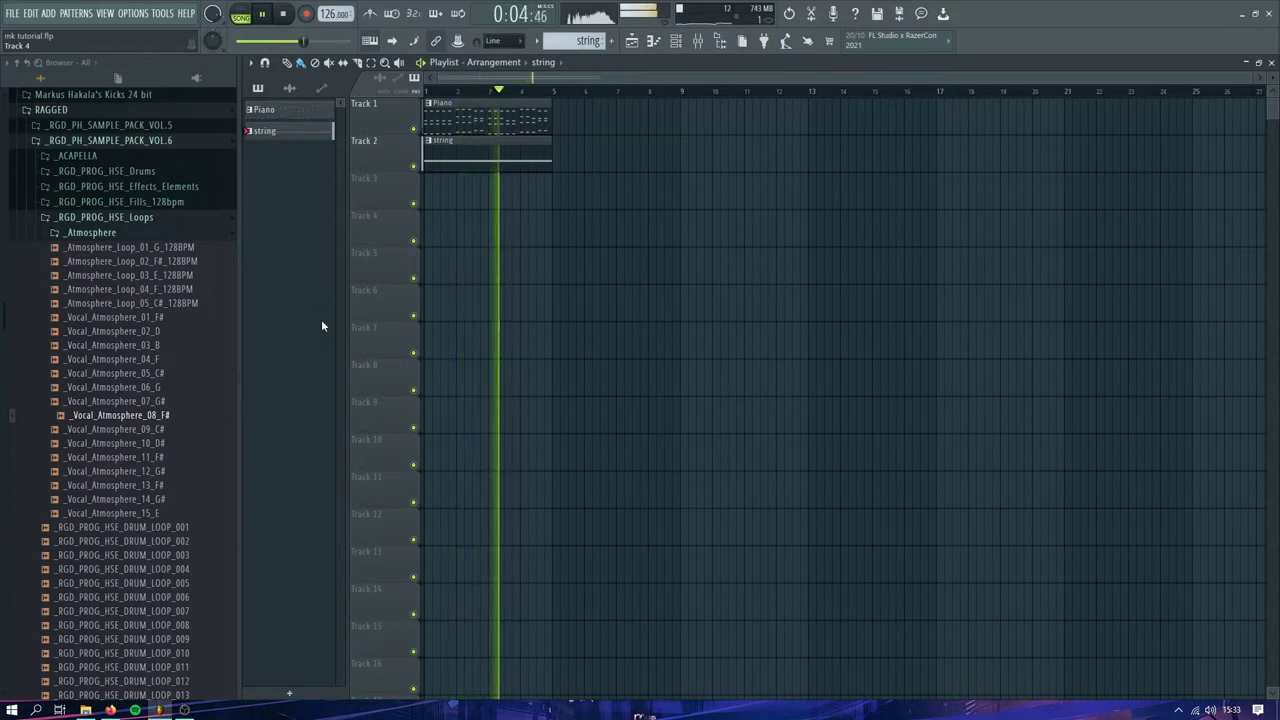
{"action": "key", "text": "space"}
- Place _Atmosphere_Loop_04_F_128BPM at the start of Track 3 and set its target mixer track to Master
{"action": "left_click", "coordinate": [176, 289]}
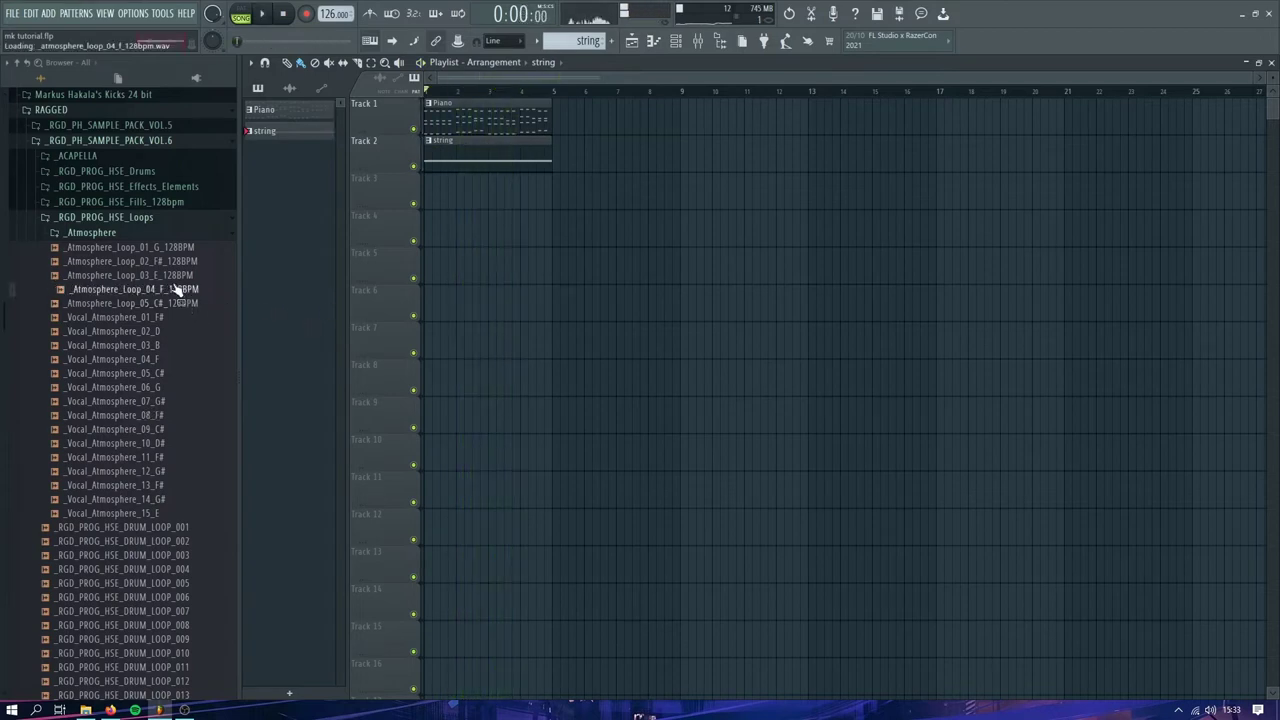
{"action": "left_click_drag", "start_coordinate": [176, 289], "coordinate": [435, 187]}
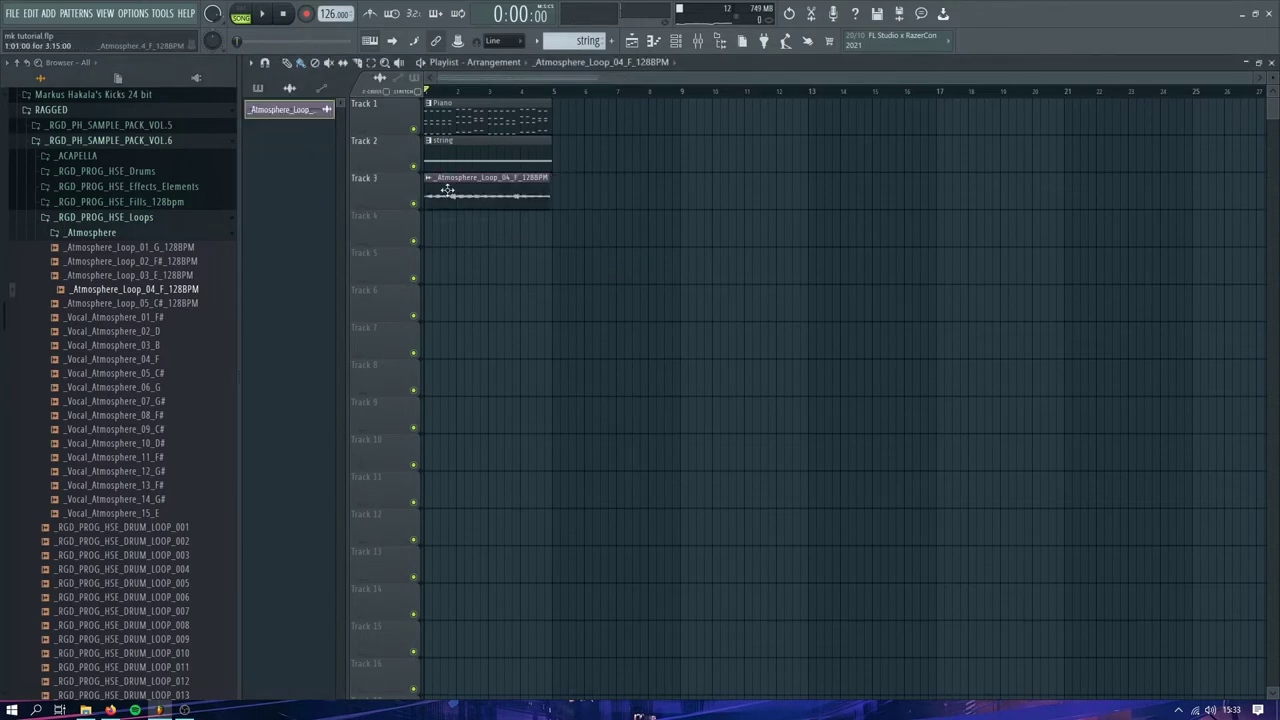
{"action": "double_click", "coordinate": [447, 190]}
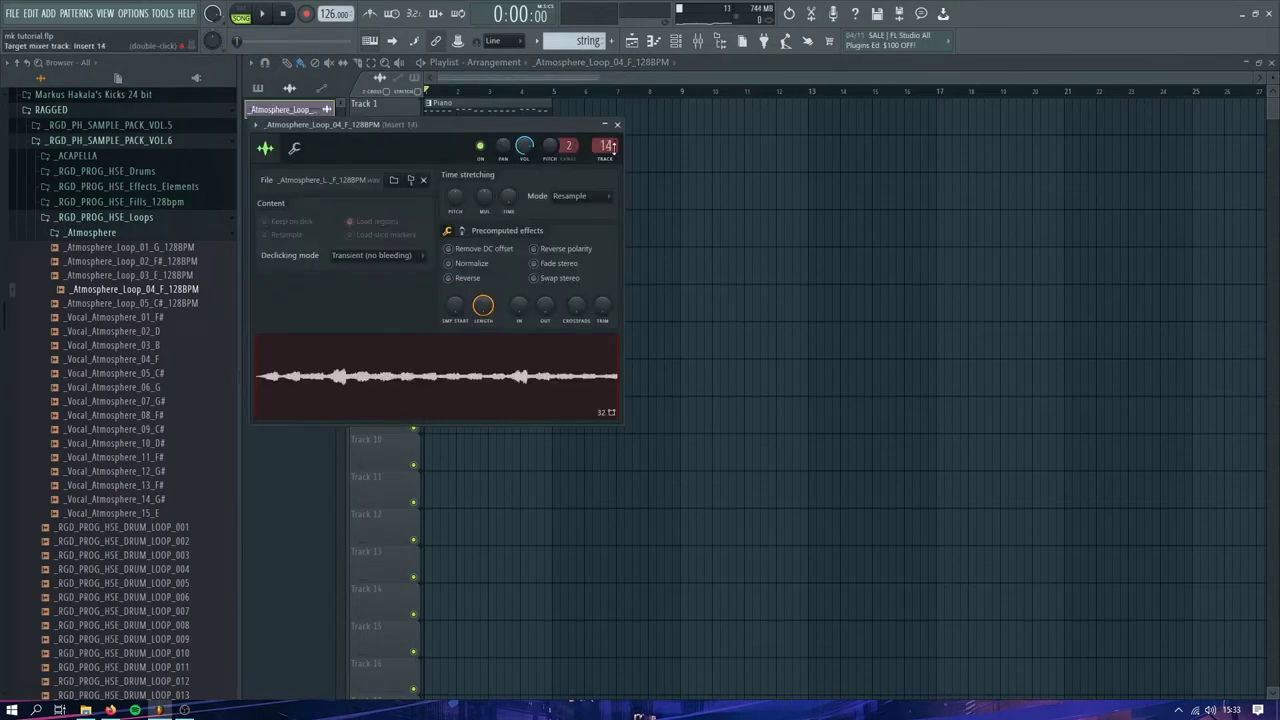
{"action": "left_click", "coordinate": [618, 126]}
{"action": "key", "text": "space"}
{"action": "left_click", "coordinate": [500, 228]}
{"action": "double_click", "coordinate": [503, 198]}
{"action": "key", "text": "space"}
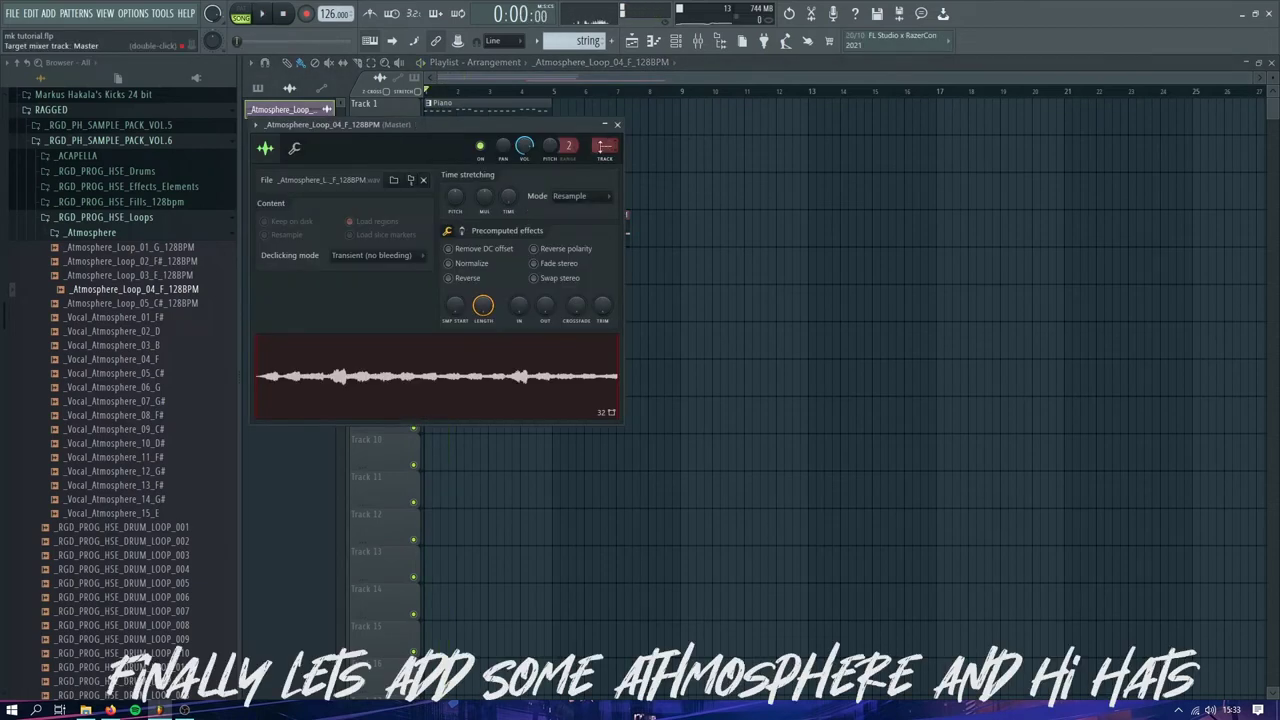
{"action": "left_click", "coordinate": [617, 125]}
- Fit the atmosphere loop clip on Track 3 to the project tempo
{"action": "right_click", "coordinate": [560, 218]}
{"action": "left_click", "coordinate": [429, 178]}
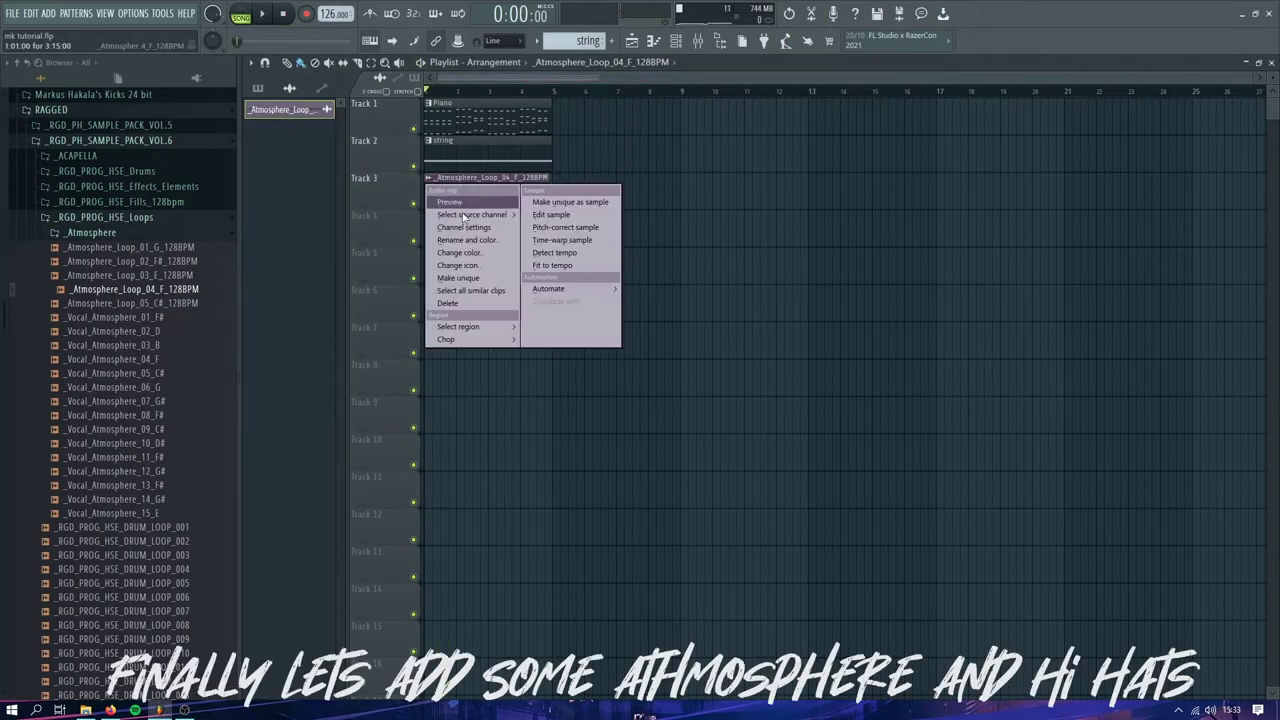
{"action": "left_click", "coordinate": [551, 266]}
{"action": "left_click", "coordinate": [658, 360]}
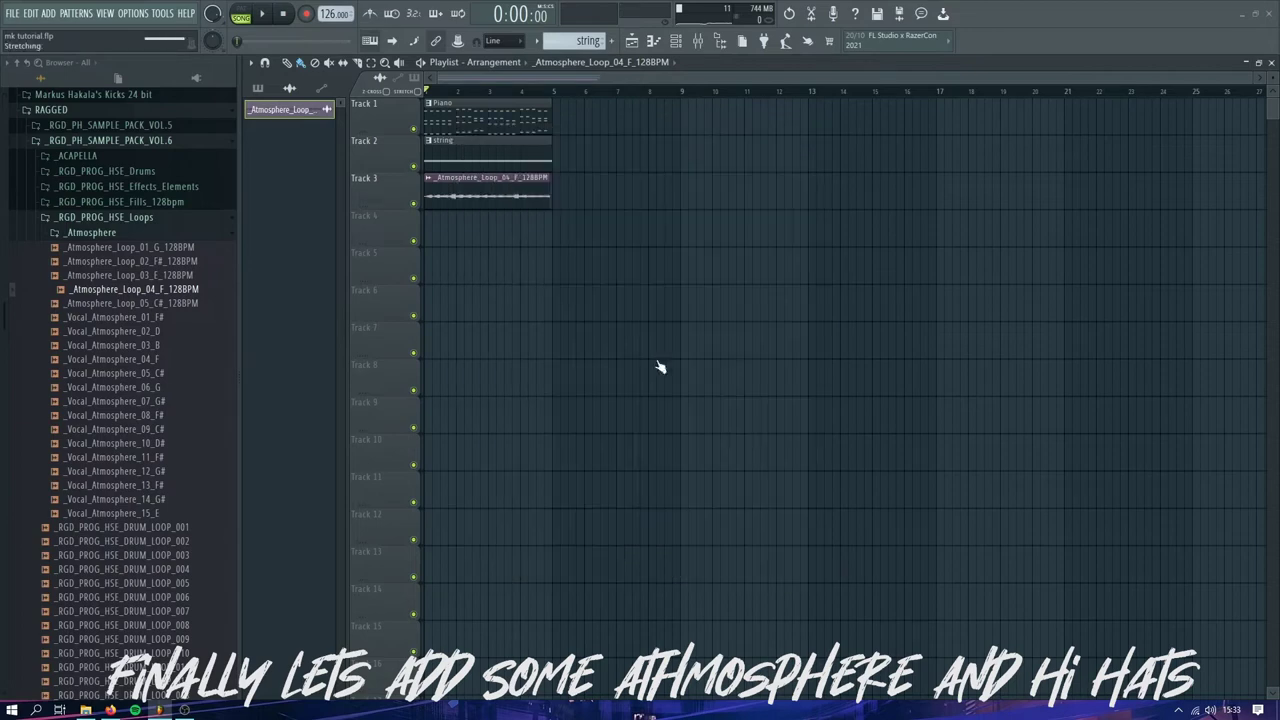
- Play back the piano, string and atmosphere layers together
{"action": "key", "text": "space"}
{"action": "right_click", "coordinate": [390, 238]}
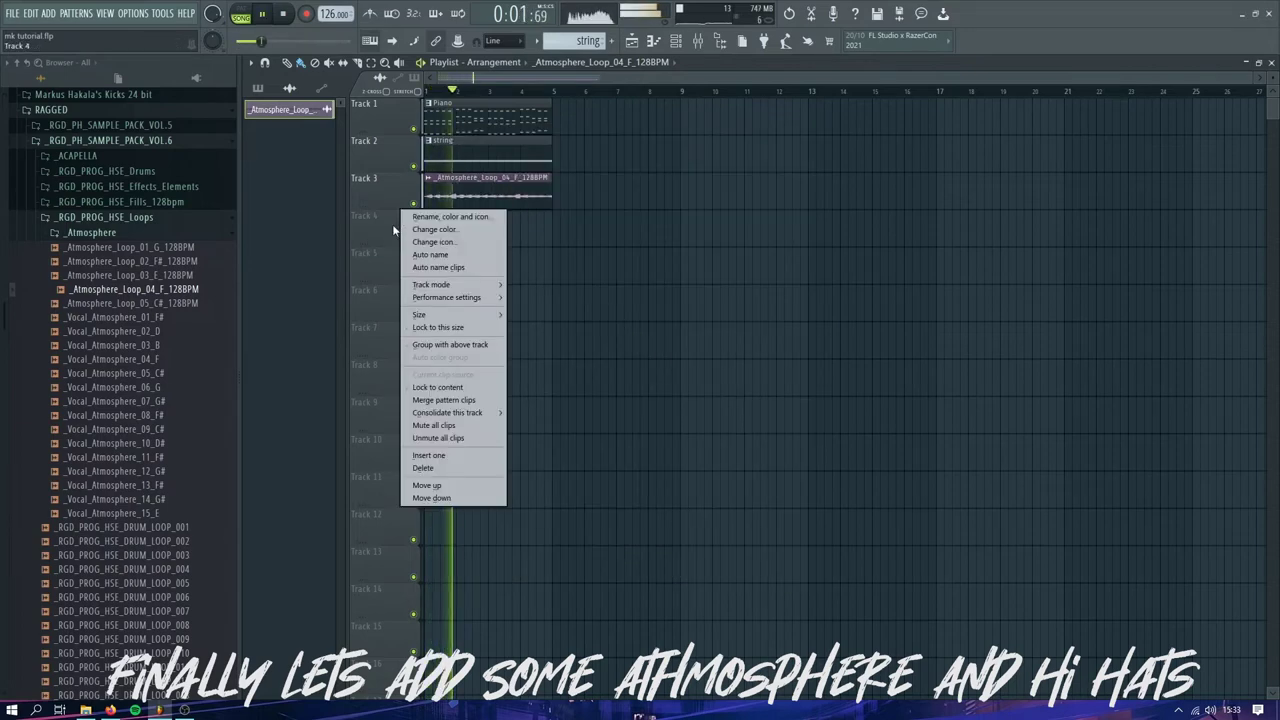
{"action": "scroll", "coordinate": [213, 537], "scroll_direction": "down", "scroll_amount": 1}
{"action": "scroll", "coordinate": [213, 537], "scroll_direction": "down", "scroll_amount": 1}
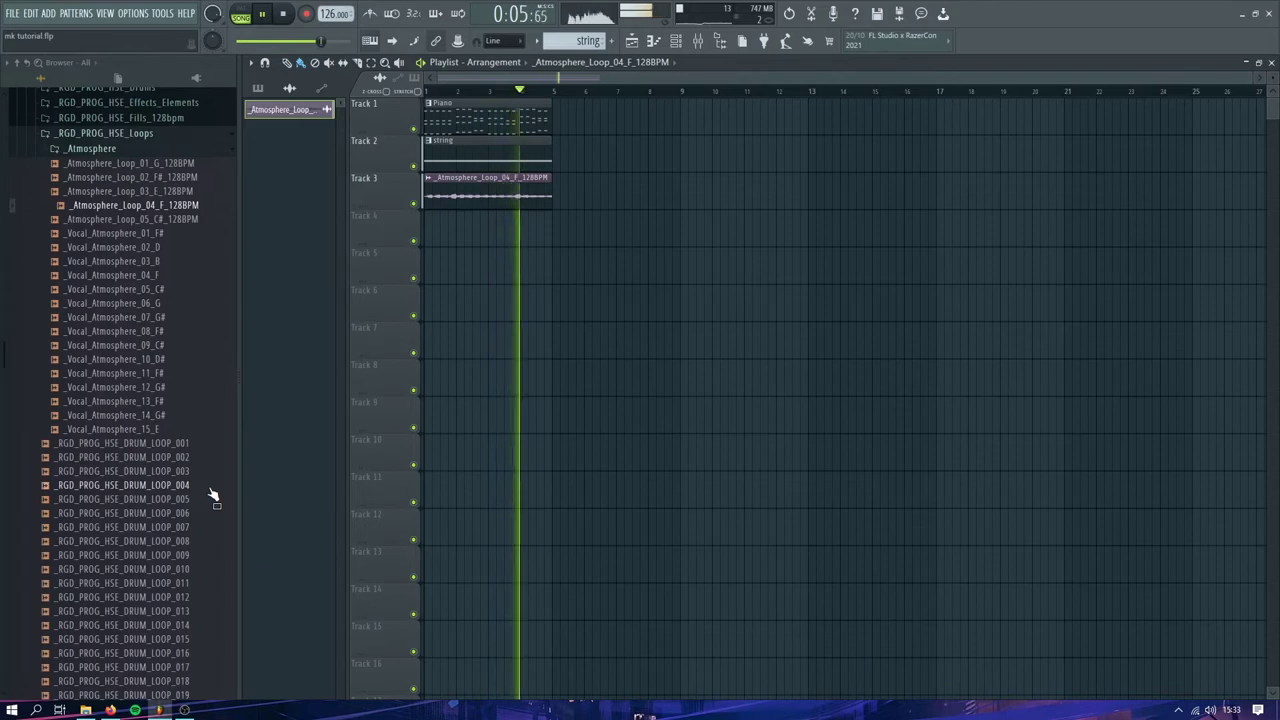
{"action": "key", "text": "space"}
- Audition the house drum loops from _RGD_PROG_HSE_DRUM_LOOP_004 through 021 in the sample browser
{"action": "left_click", "coordinate": [208, 487]}
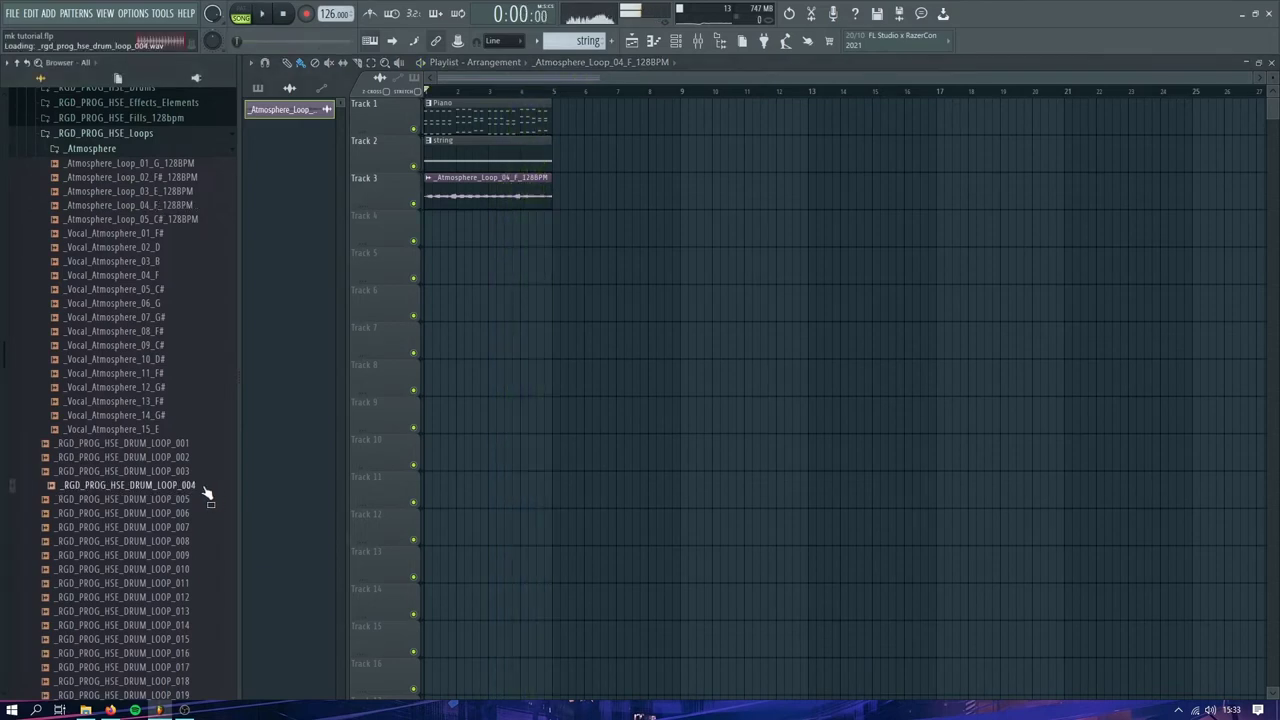
{"action": "left_click", "coordinate": [195, 499]}
{"action": "left_click", "coordinate": [193, 513]}
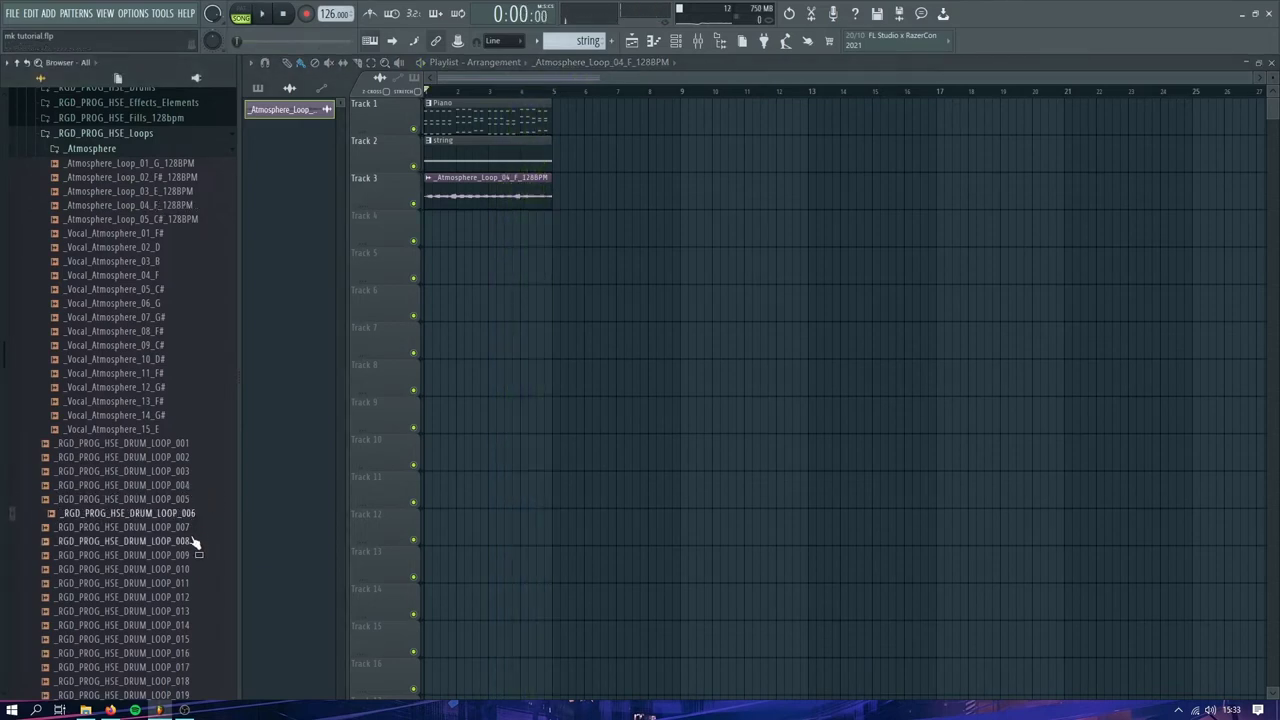
{"action": "left_click", "coordinate": [187, 527]}
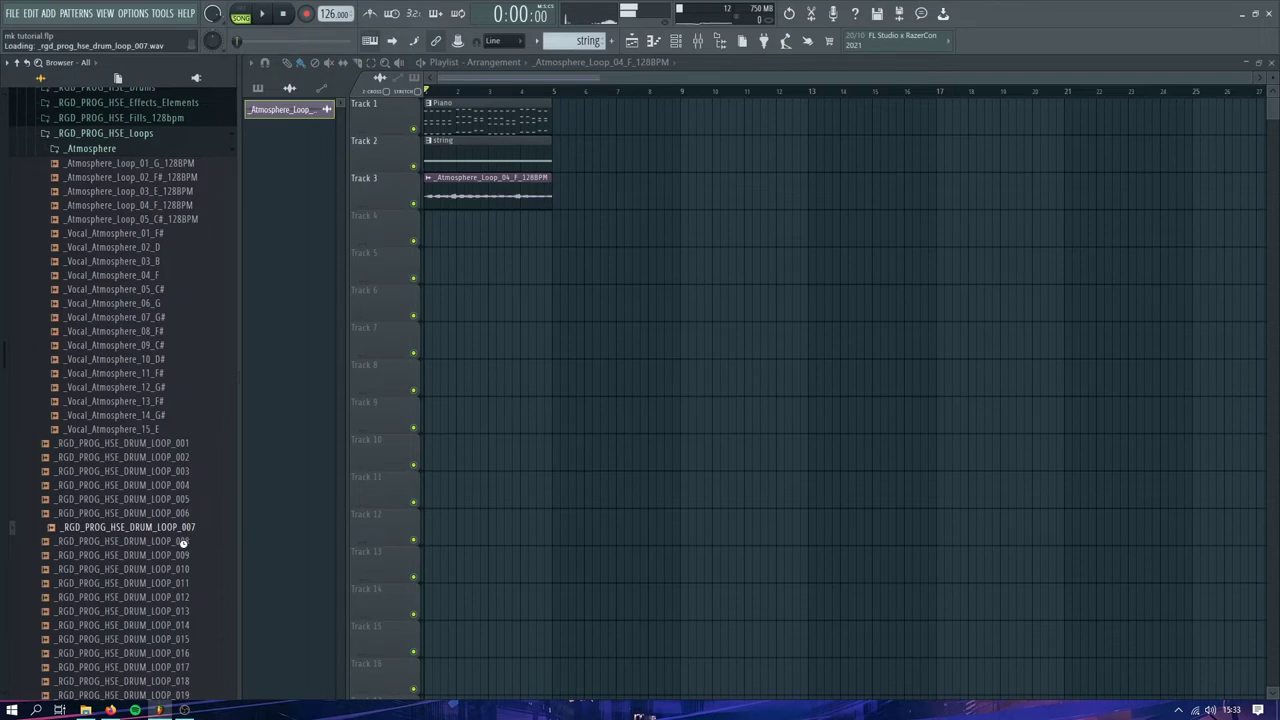
{"action": "left_click", "coordinate": [188, 541]}
{"action": "left_click", "coordinate": [185, 556]}
{"action": "left_click", "coordinate": [186, 569]}
{"action": "left_click", "coordinate": [183, 583]}
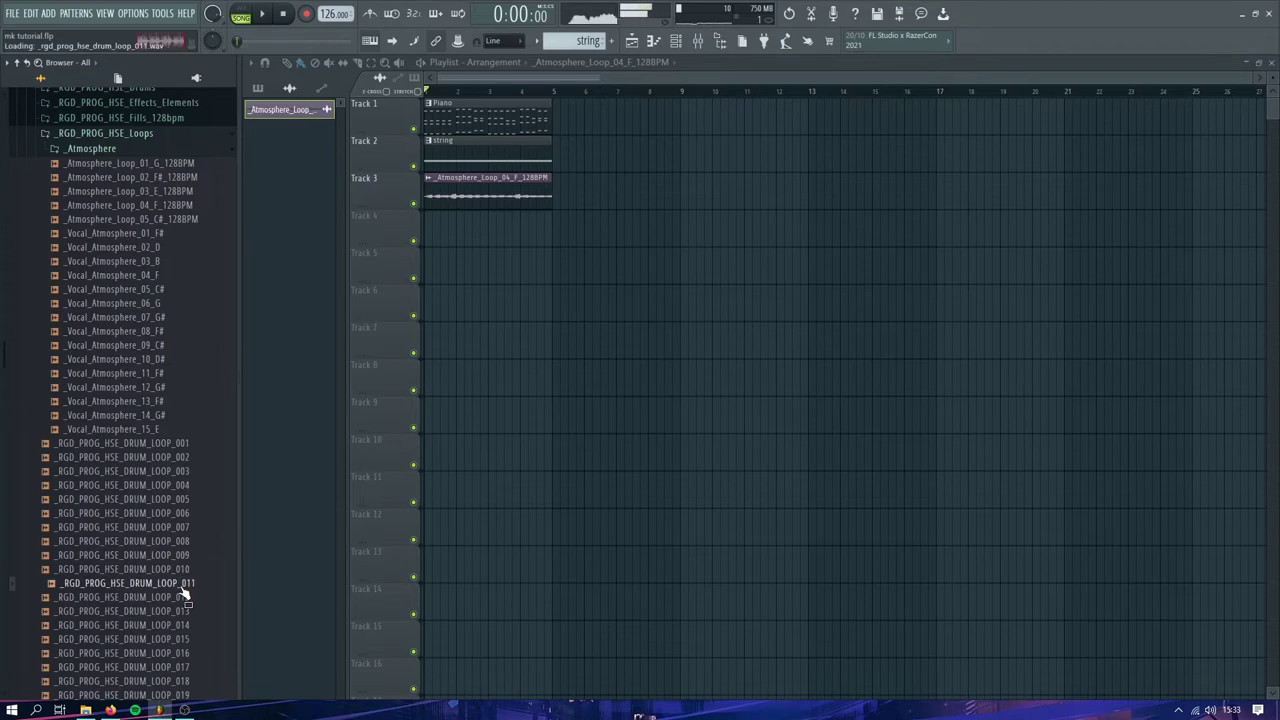
{"action": "left_click", "coordinate": [185, 598]}
{"action": "left_click", "coordinate": [187, 611]}
{"action": "left_click", "coordinate": [187, 626]}
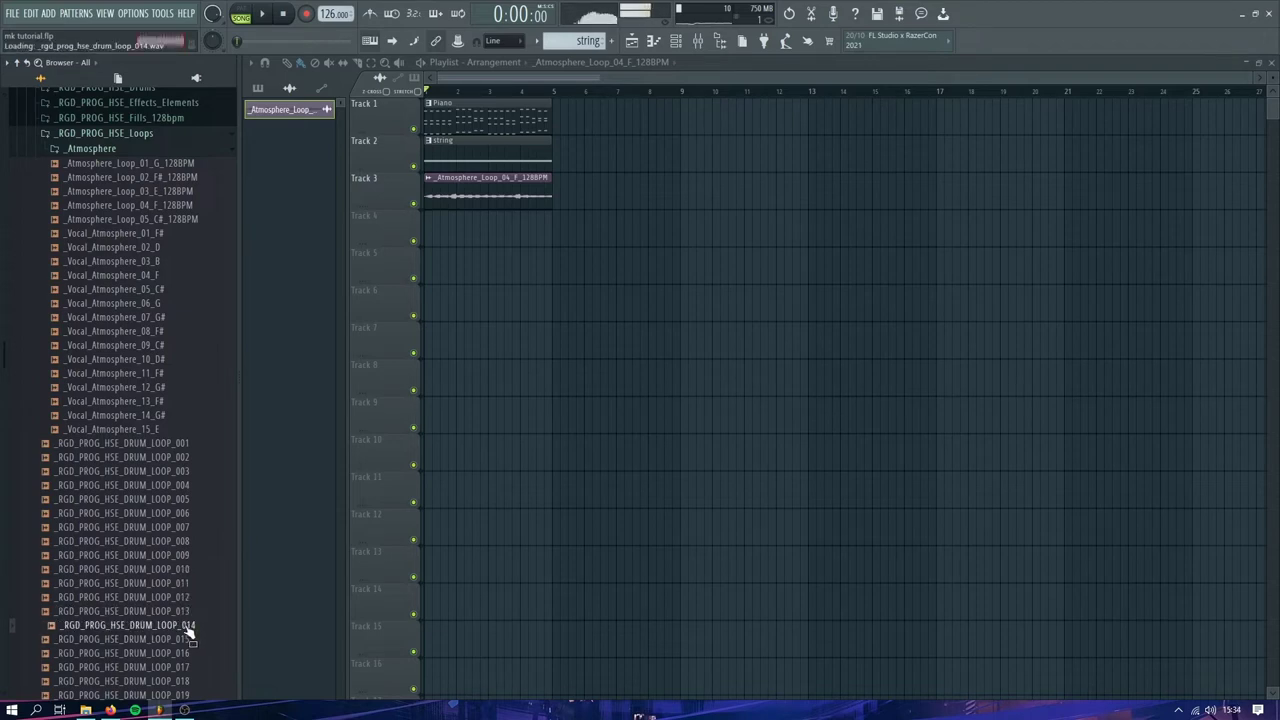
{"action": "left_click", "coordinate": [187, 639]}
{"action": "scroll", "coordinate": [187, 600], "scroll_direction": "down", "scroll_amount": 4}
{"action": "left_click", "coordinate": [194, 527]}
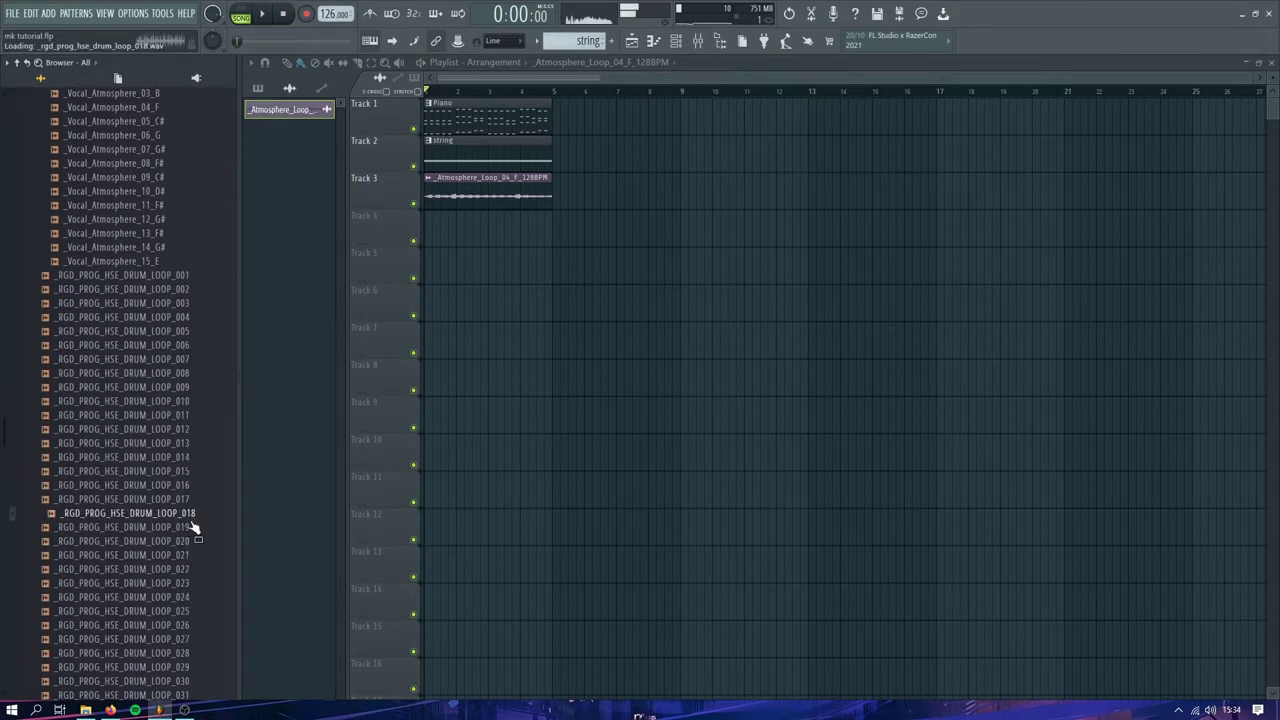
{"action": "left_click", "coordinate": [194, 542]}
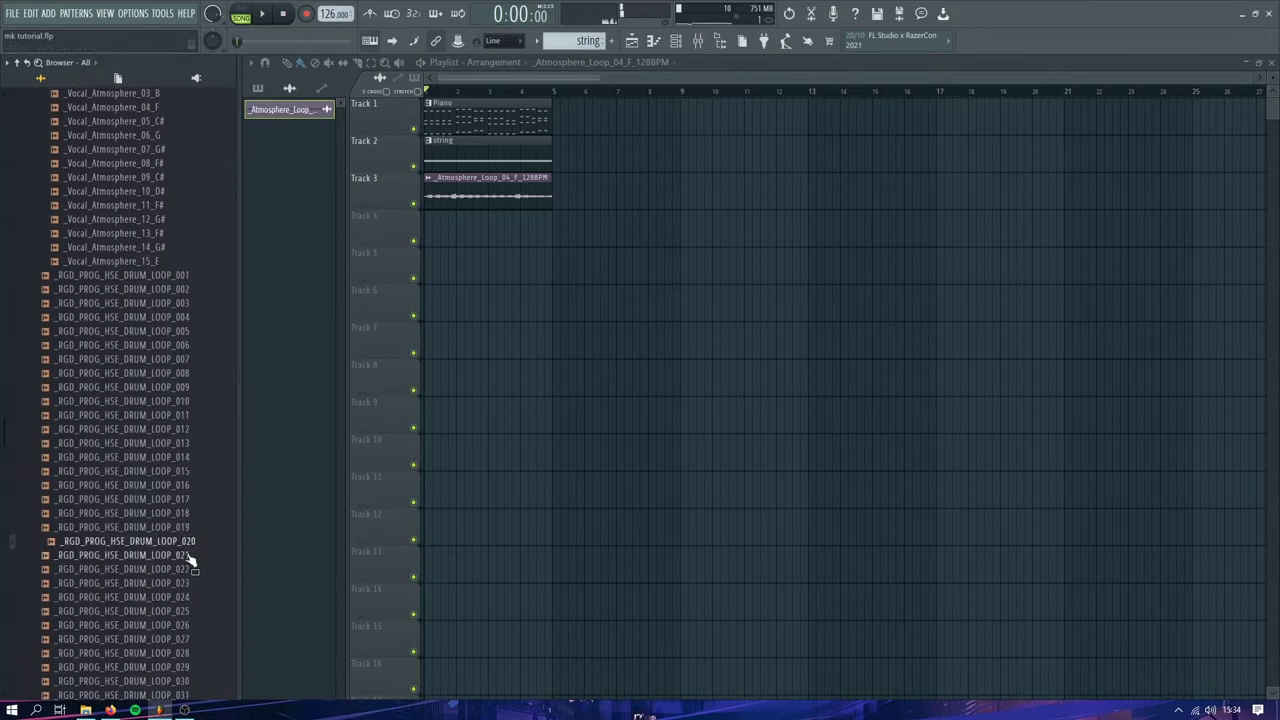
{"action": "left_click", "coordinate": [190, 556]}
- Place _RGD_PROG_HSE_DRUM_LOOP_025 at bar 5 of Track 4 and _RGD_PROG_HSE_DRUM_LOOP_019 at bar 9 of Track 5
{"action": "left_click_drag", "start_coordinate": [215, 530], "coordinate": [508, 488]}
{"action": "left_click", "coordinate": [195, 597]}
{"action": "left_click", "coordinate": [186, 611]}
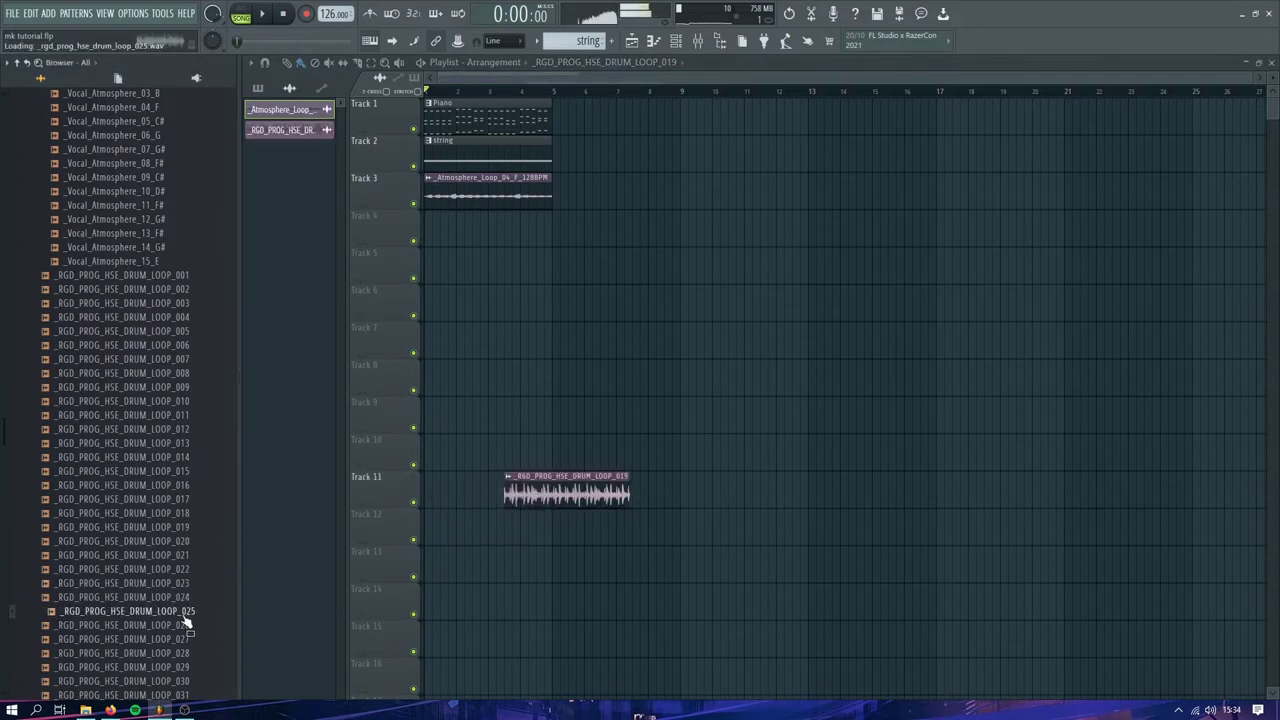
{"action": "left_click_drag", "start_coordinate": [184, 621], "coordinate": [552, 230]}
{"action": "left_click_drag", "start_coordinate": [529, 481], "coordinate": [705, 257]}
- Fit drum loops 025 and 019 to the project tempo using the estimated 128 BPM sample tempo
{"action": "left_click", "coordinate": [557, 215]}
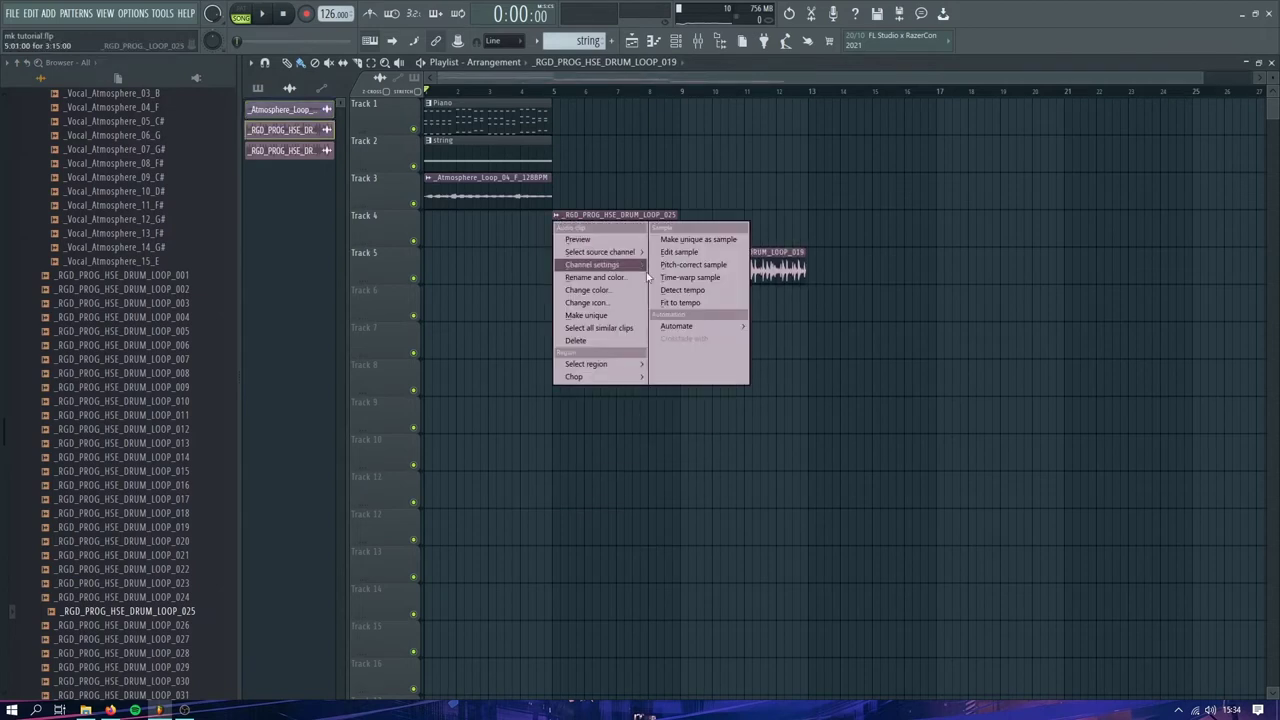
{"action": "left_click", "coordinate": [679, 303]}
{"action": "left_click", "coordinate": [637, 361]}
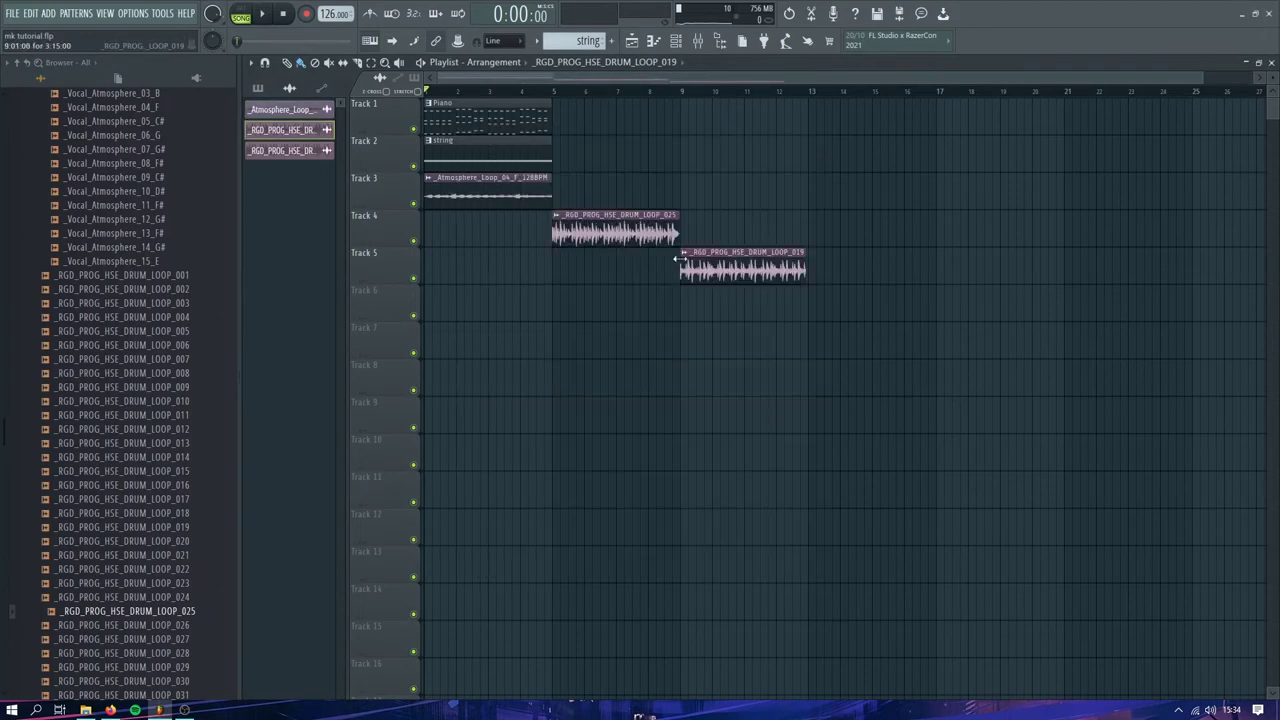
{"action": "left_click", "coordinate": [685, 254]}
{"action": "left_click", "coordinate": [808, 341]}
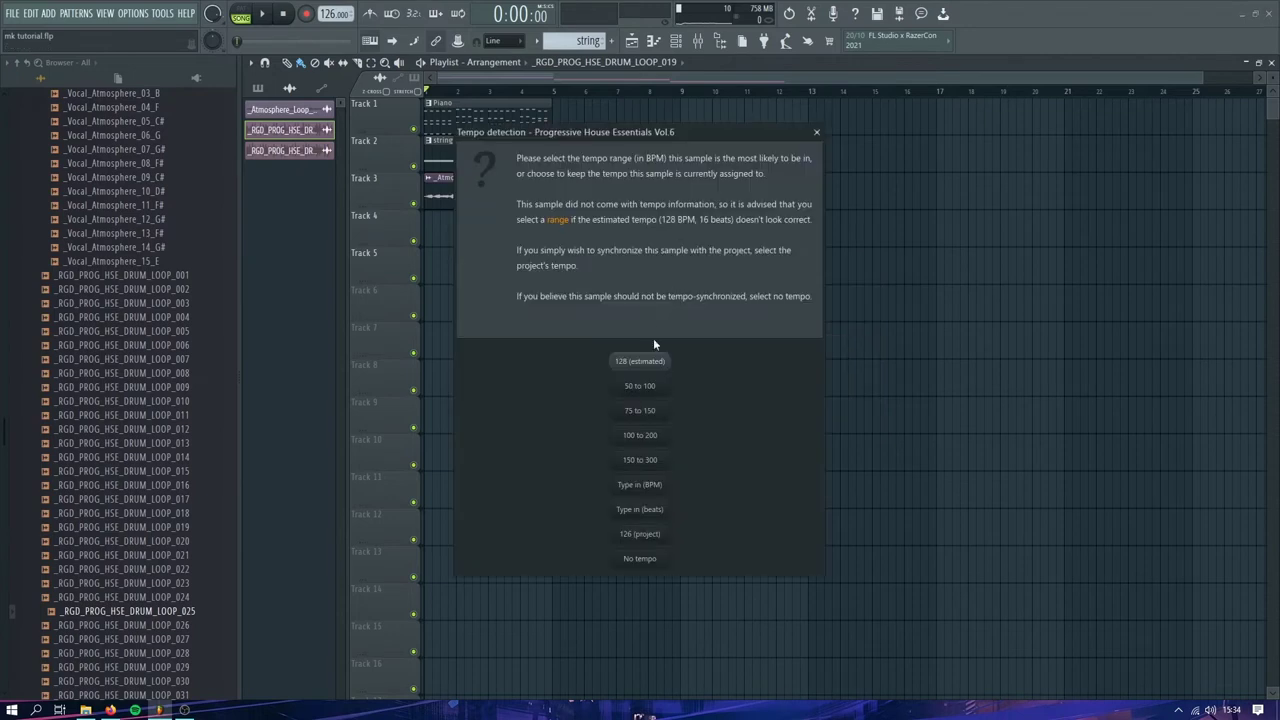
{"action": "left_click", "coordinate": [655, 364]}
- Duplicate the Piano, string and atmosphere clips to bars 5 and 9, and add drum loop 019 at bar 9 of Track 4
{"action": "left_click_drag", "start_coordinate": [566, 205], "coordinate": [426, 100]}
{"action": "key", "text": "ctrl+b"}
{"action": "left_click_drag", "start_coordinate": [589, 114], "coordinate": [697, 118]}
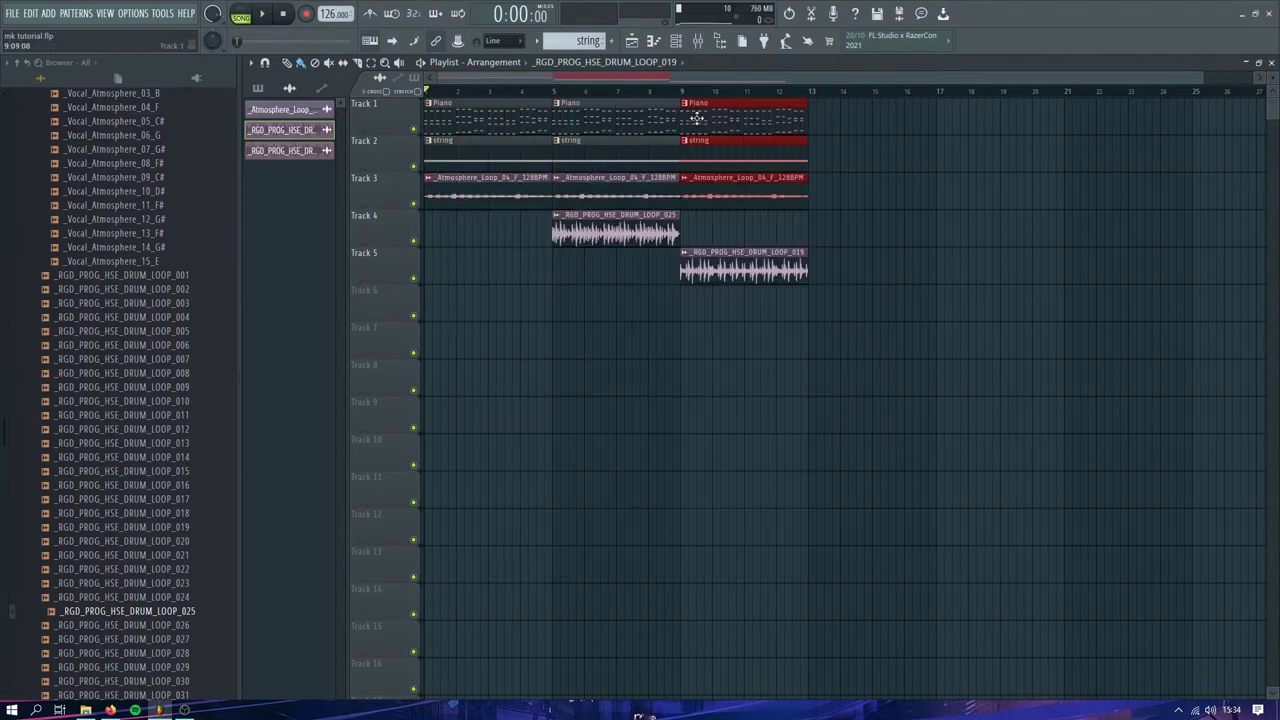
{"action": "left_click", "coordinate": [686, 238]}
{"action": "left_click", "coordinate": [686, 238]}
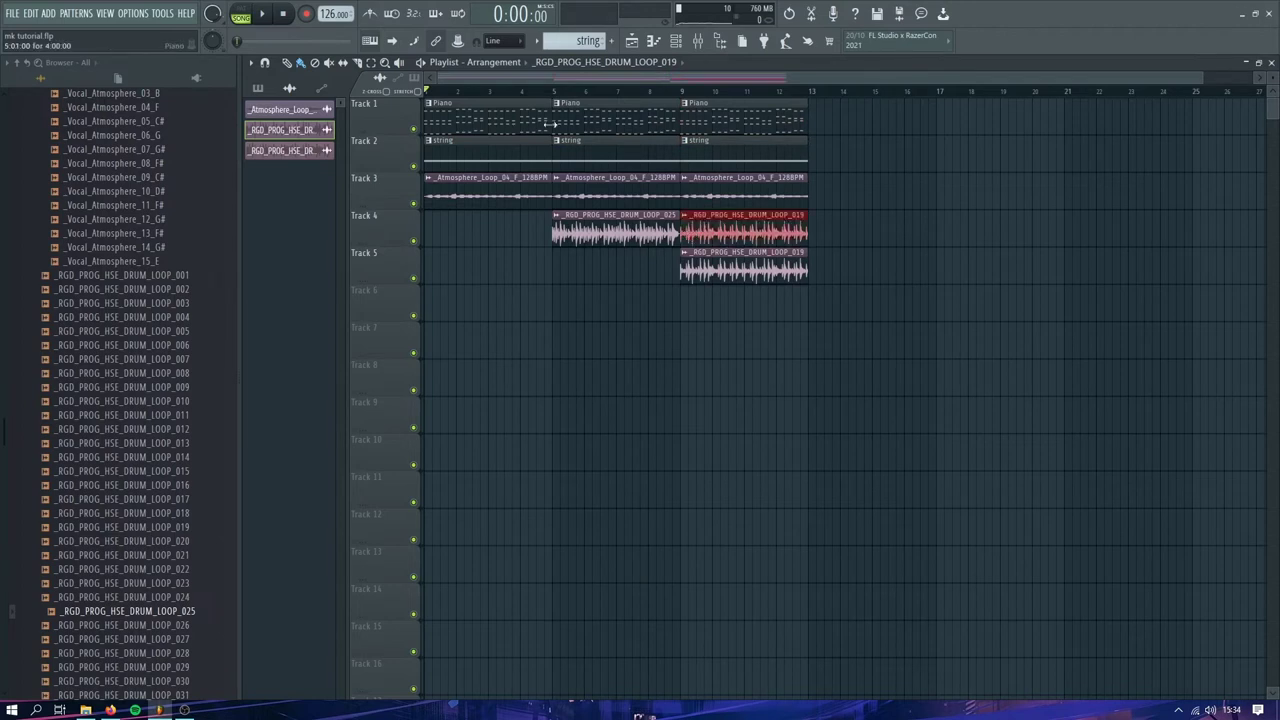
- Route the drum loop 025 channel to mixer Insert 2 and solo Track 4 for playback
{"action": "double_click", "coordinate": [604, 224]}
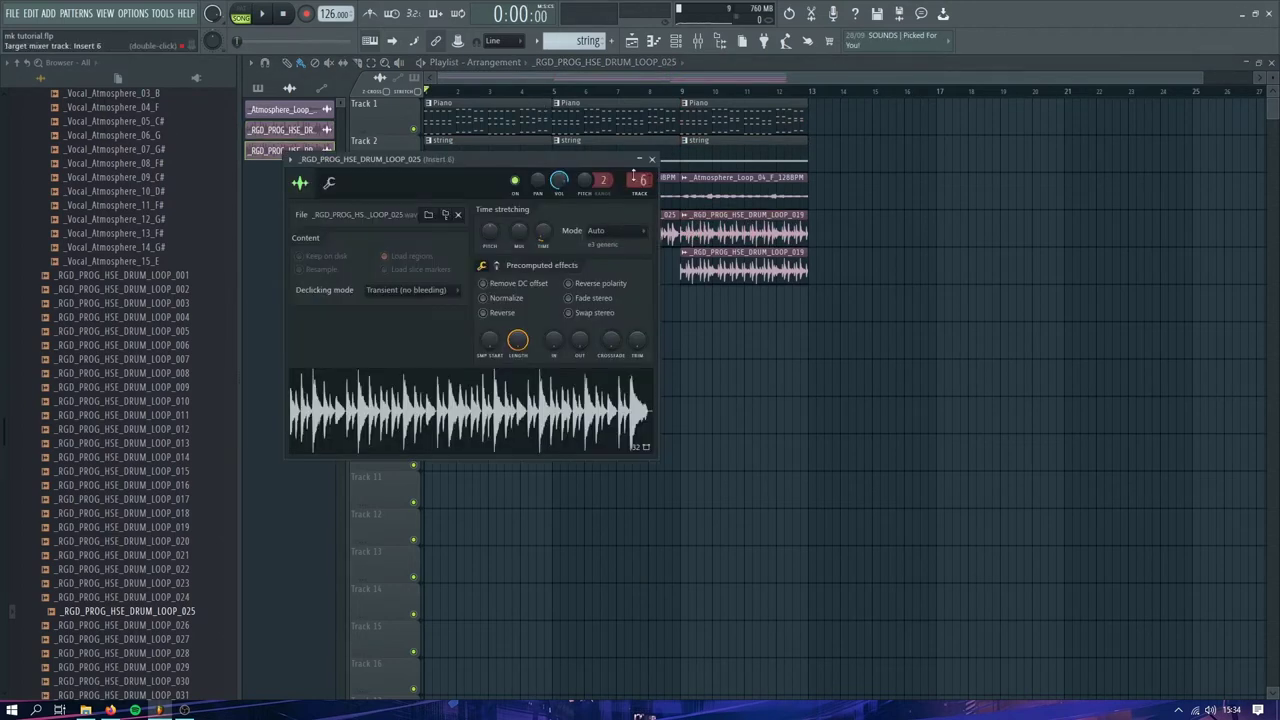
{"action": "left_click", "coordinate": [651, 160]}
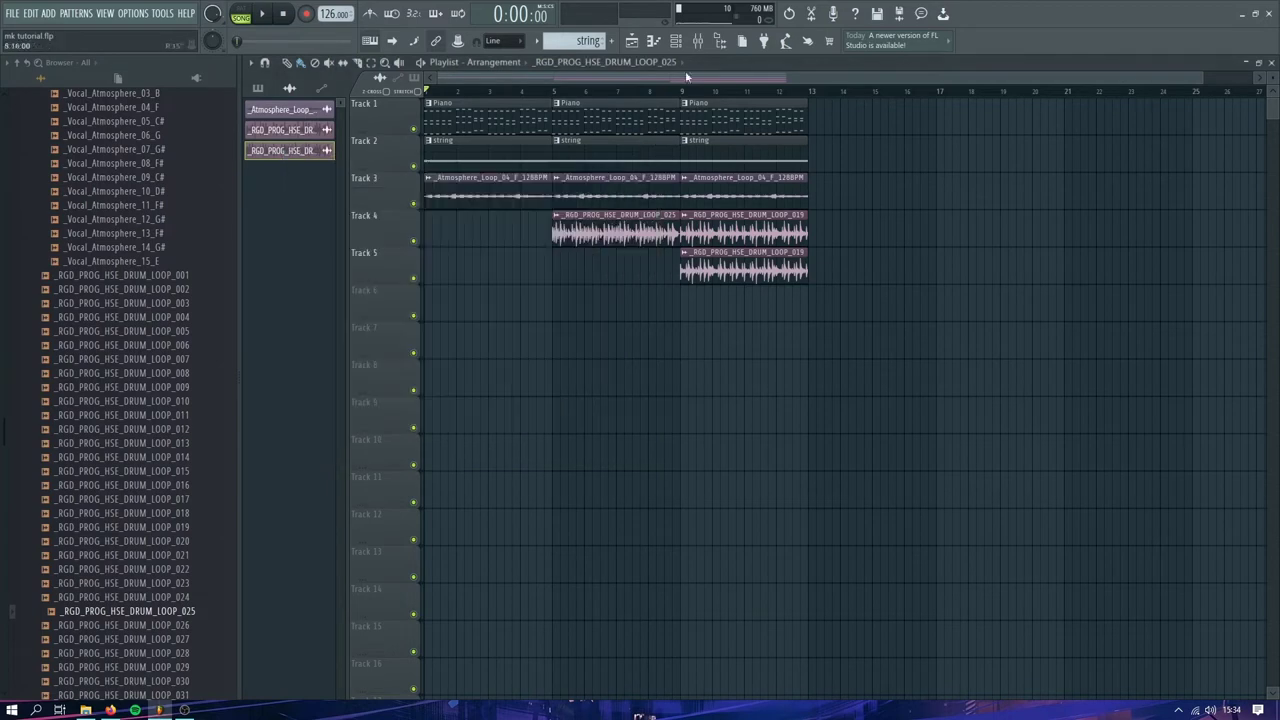
{"action": "left_click", "coordinate": [698, 48]}
{"action": "left_click", "coordinate": [698, 48]}
{"action": "right_click", "coordinate": [413, 243]}
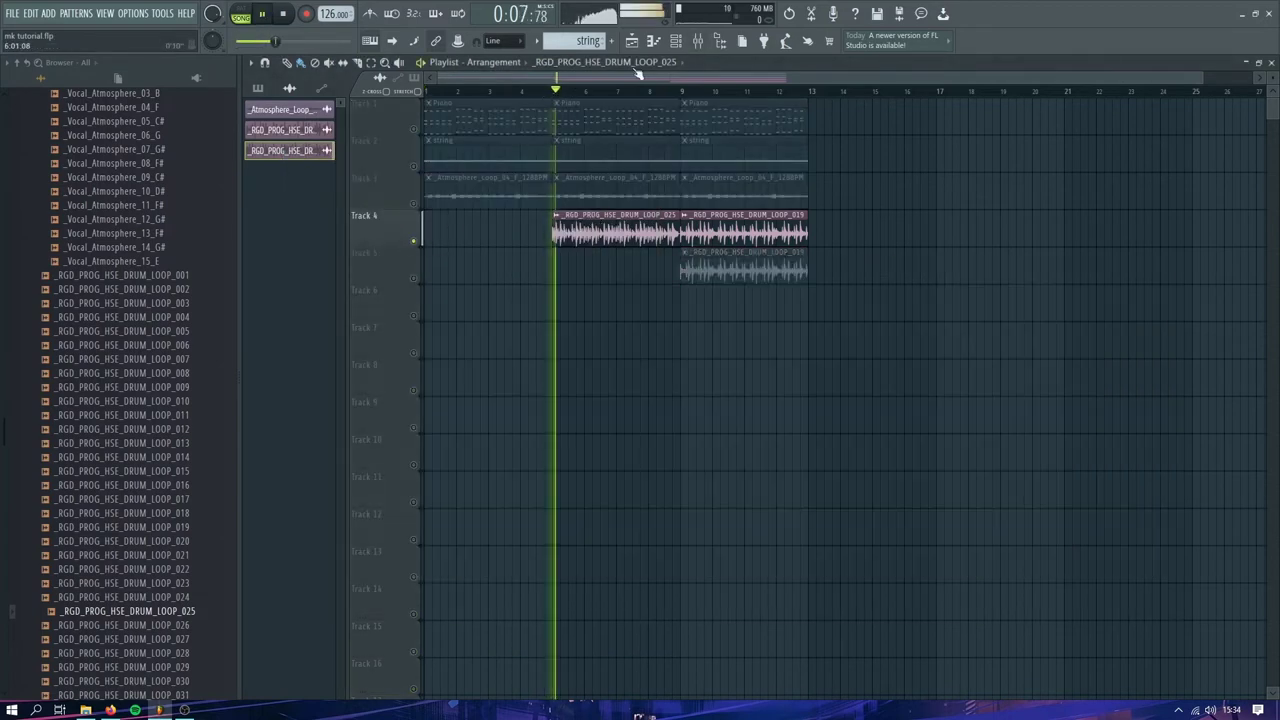
{"action": "left_click", "coordinate": [676, 40]}
{"action": "left_click", "coordinate": [676, 40]}
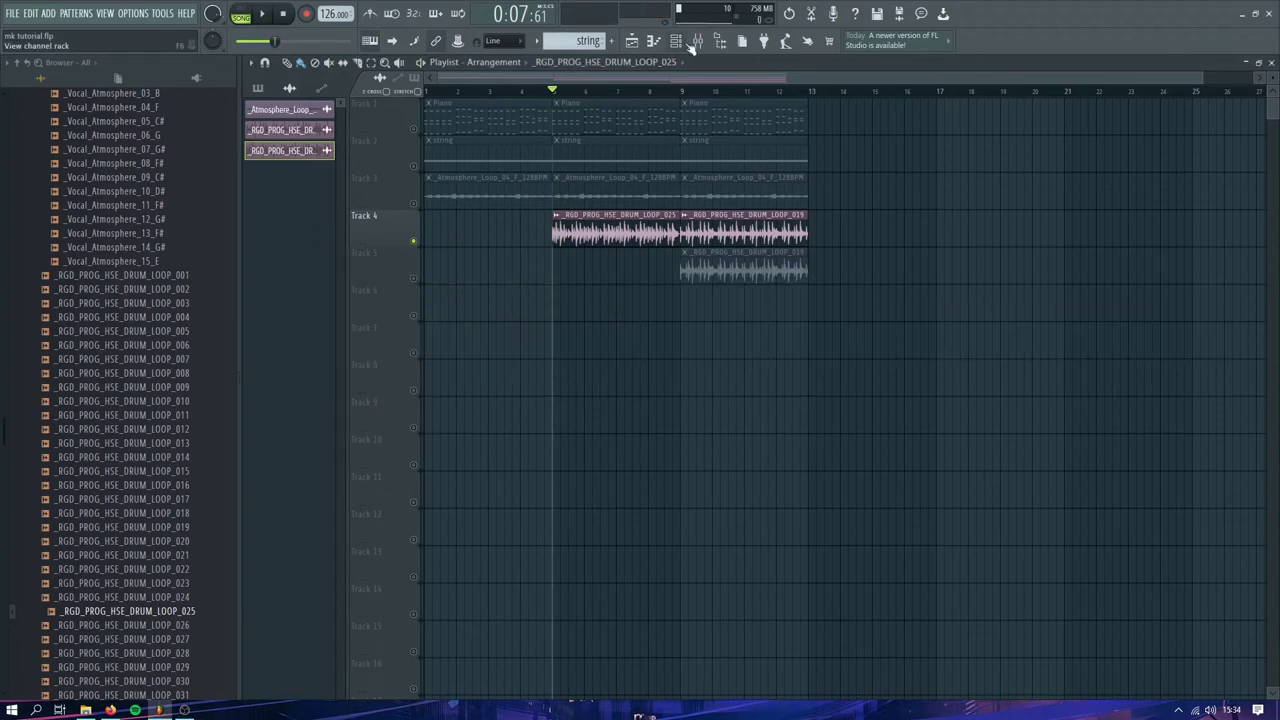
- Add Fruity Parametric EQ 2 to Insert 2, cutting the drum loop's low end and slightly boosting its highs
{"action": "left_click", "coordinate": [698, 41]}
{"action": "key", "text": "space"}
{"action": "left_click", "coordinate": [1060, 317]}
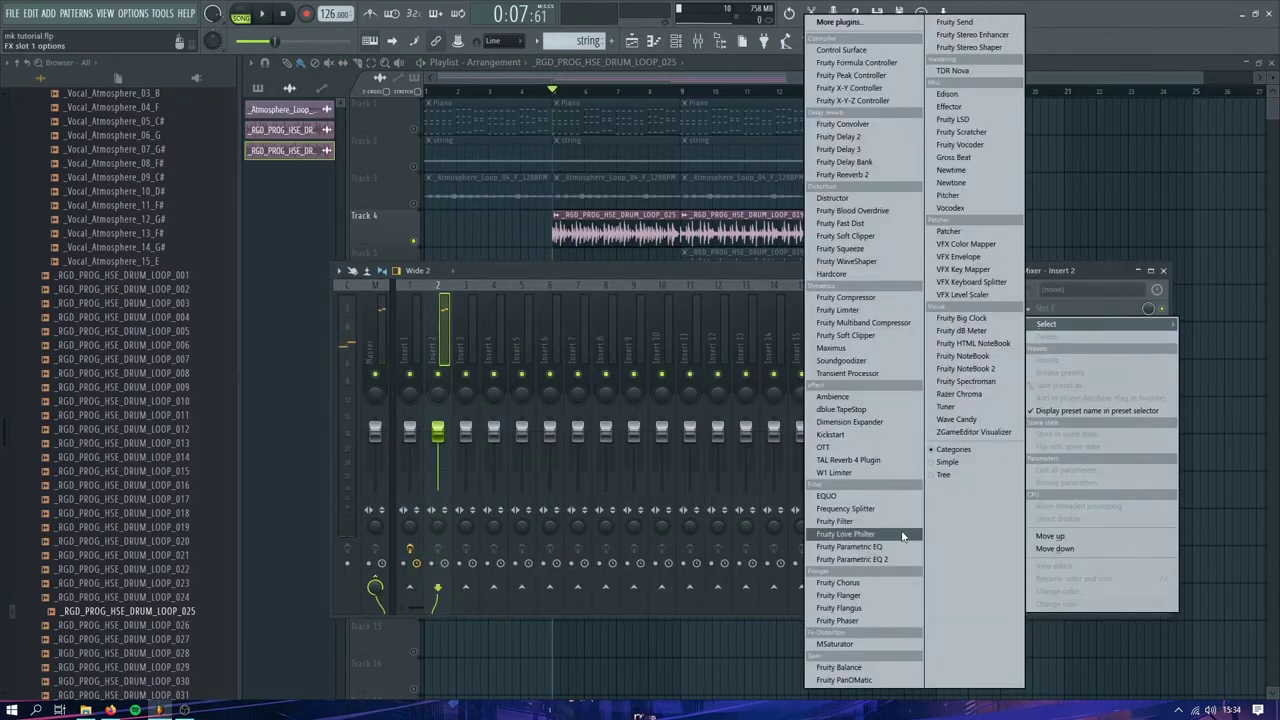
{"action": "left_click", "coordinate": [892, 558]}
{"action": "key", "text": "space"}
{"action": "left_click_drag", "start_coordinate": [415, 341], "coordinate": [462, 424]}
{"action": "left_click_drag", "start_coordinate": [637, 341], "coordinate": [630, 329]}
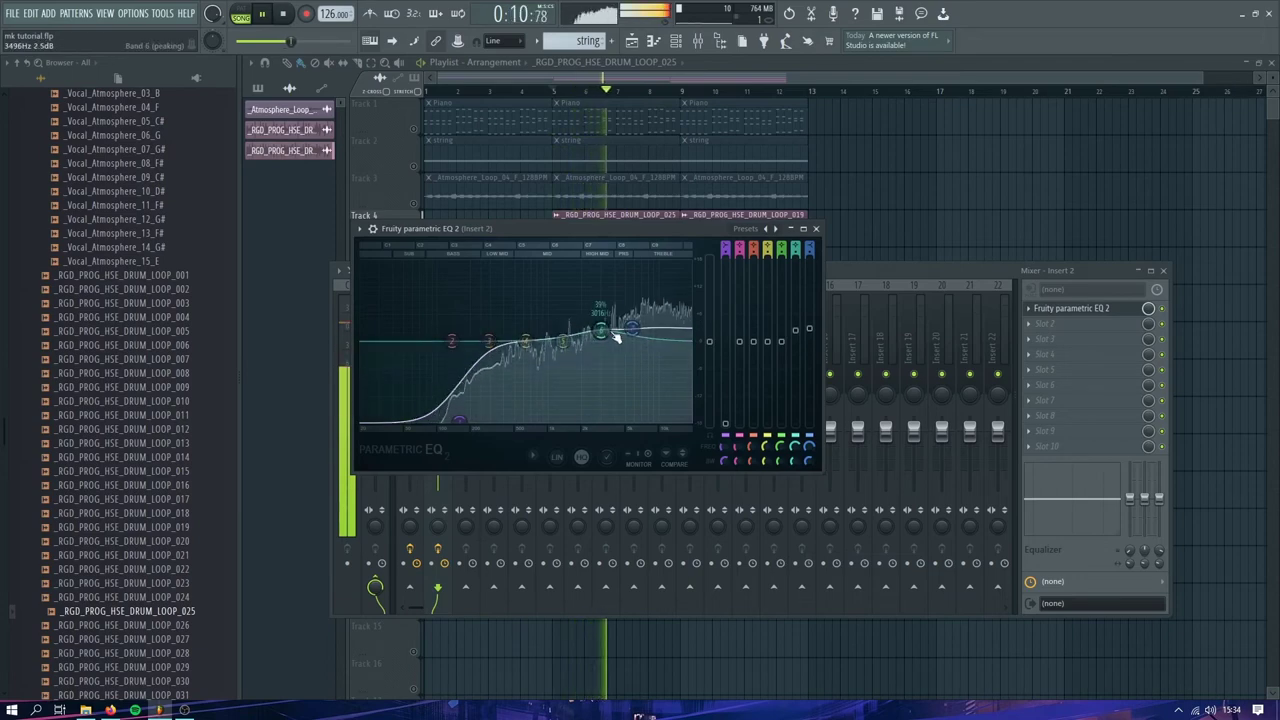
- Add Soundgoodizer to slot 2 and TAL Reverb 4 Plugin to slot 3 of mixer Insert 2
{"action": "left_click", "coordinate": [1060, 323]}
{"action": "left_click", "coordinate": [845, 369]}
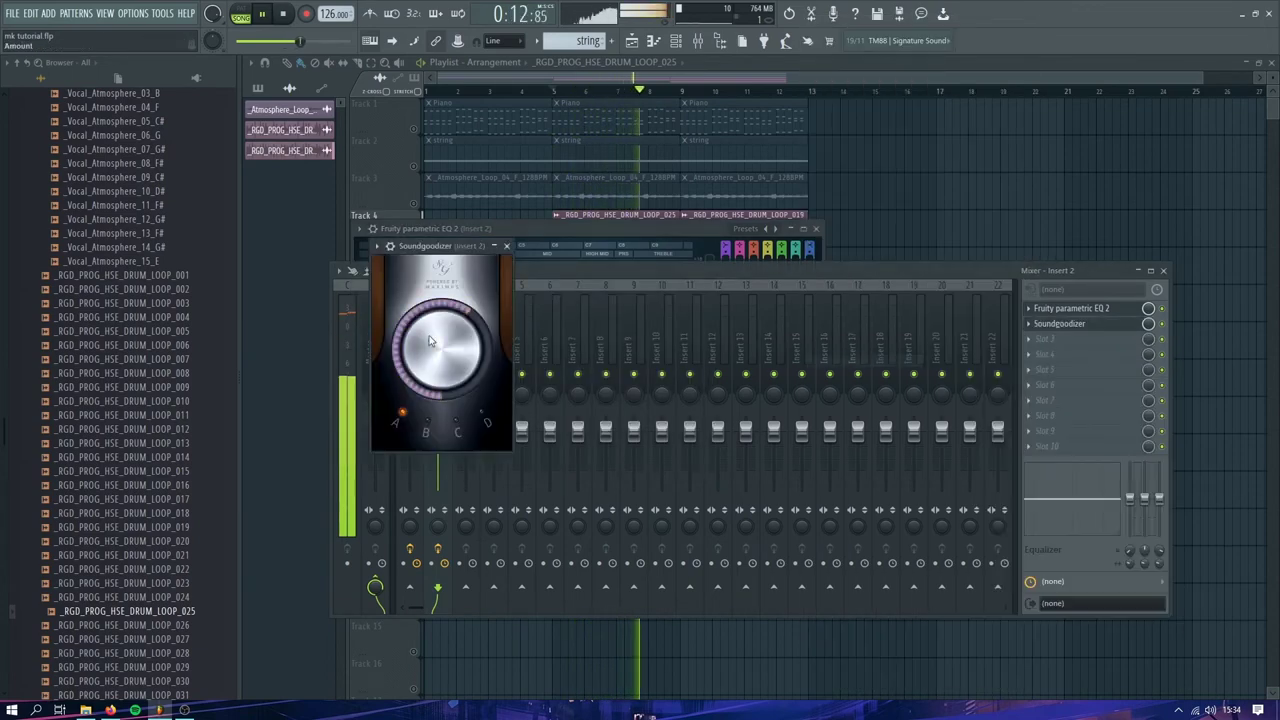
{"action": "left_click", "coordinate": [508, 246]}
{"action": "left_click", "coordinate": [1050, 339]}
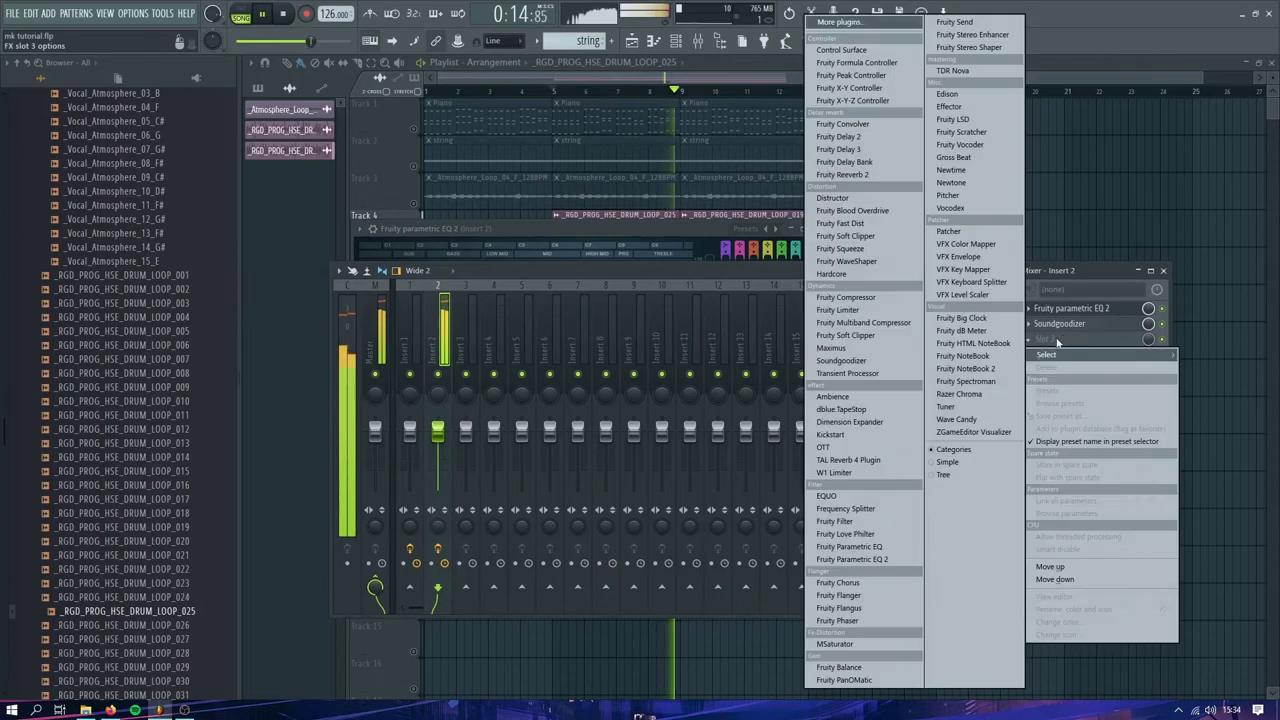
{"action": "left_click", "coordinate": [808, 458]}
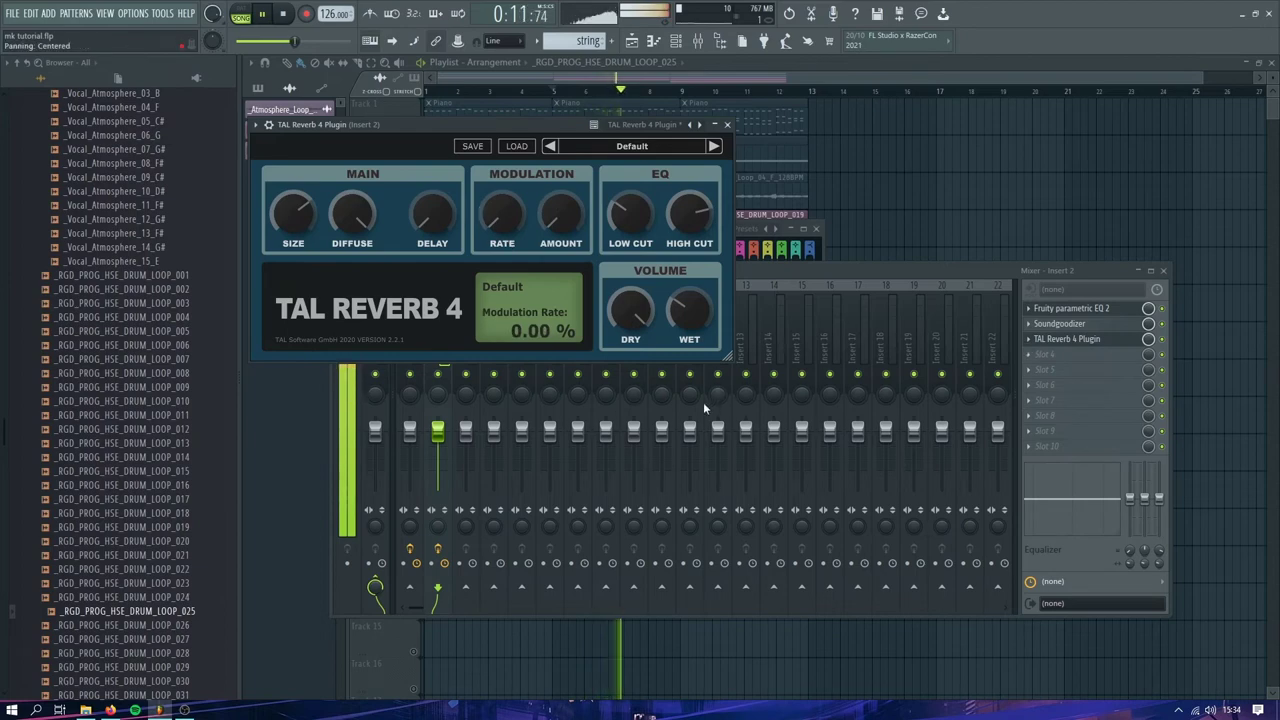
- Route the drum loop 019 channel to mixer Insert 2 and unsolo Track 4 so all playlist tracks play
{"action": "left_click", "coordinate": [390, 450]}
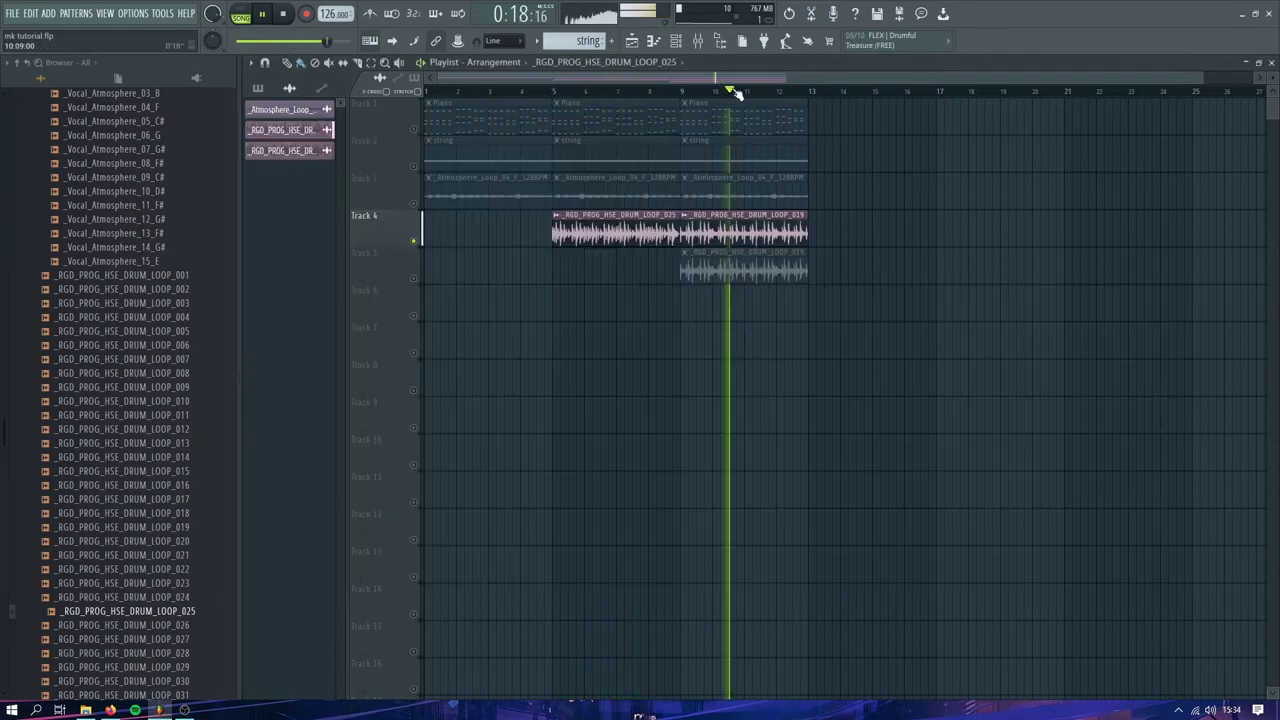
{"action": "double_click", "coordinate": [722, 254]}
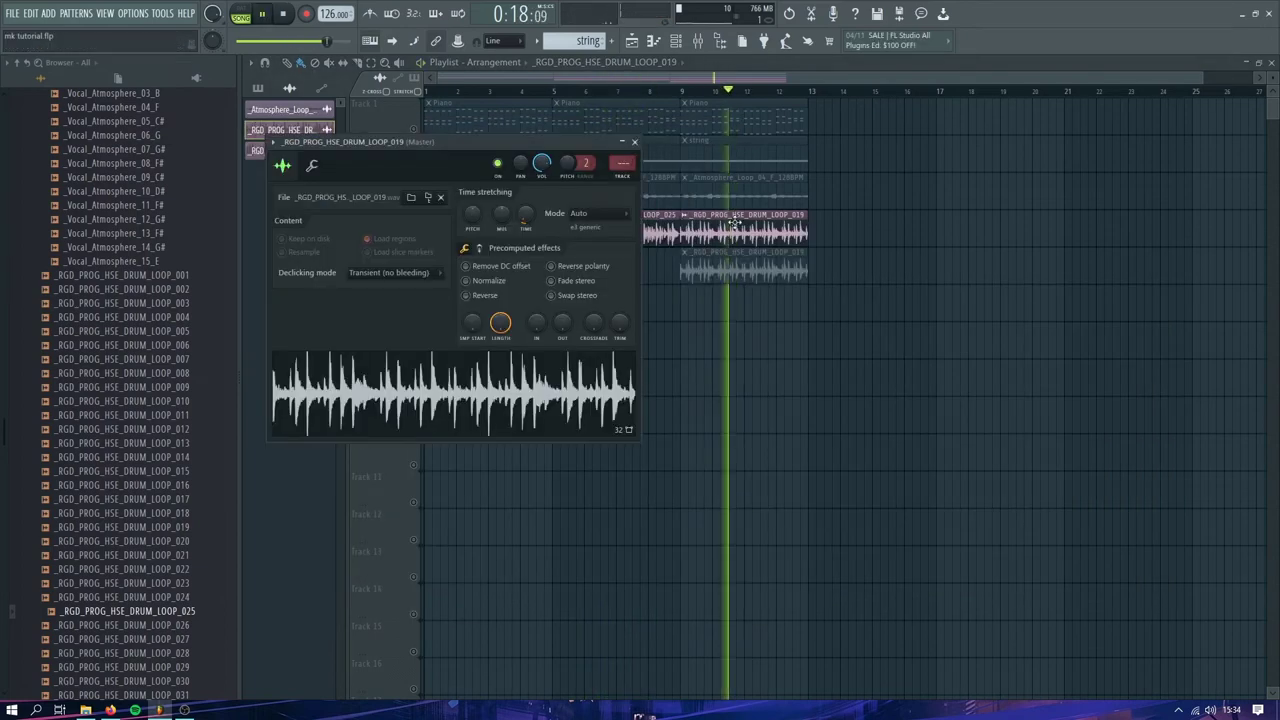
{"action": "left_click", "coordinate": [735, 222]}
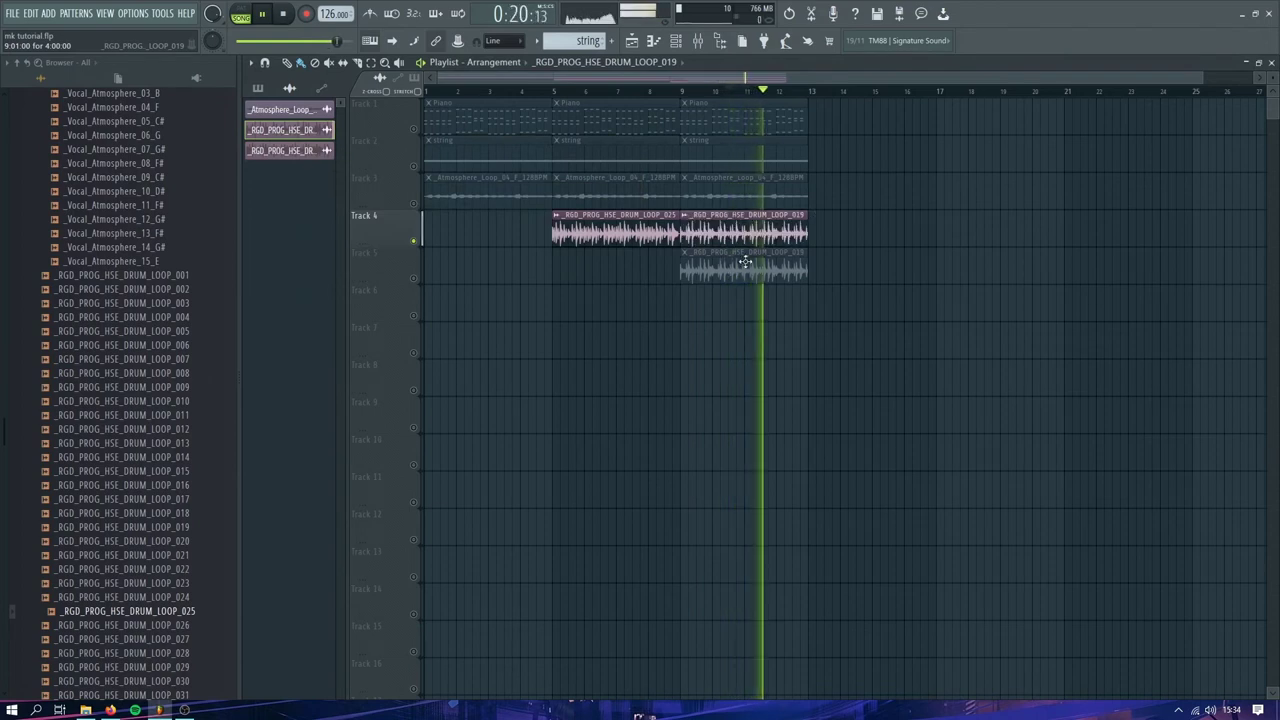
{"action": "left_click_drag", "start_coordinate": [745, 262], "coordinate": [709, 263]}
{"action": "key", "text": "space"}
{"action": "key", "text": "space"}
{"action": "double_click", "coordinate": [709, 263]}
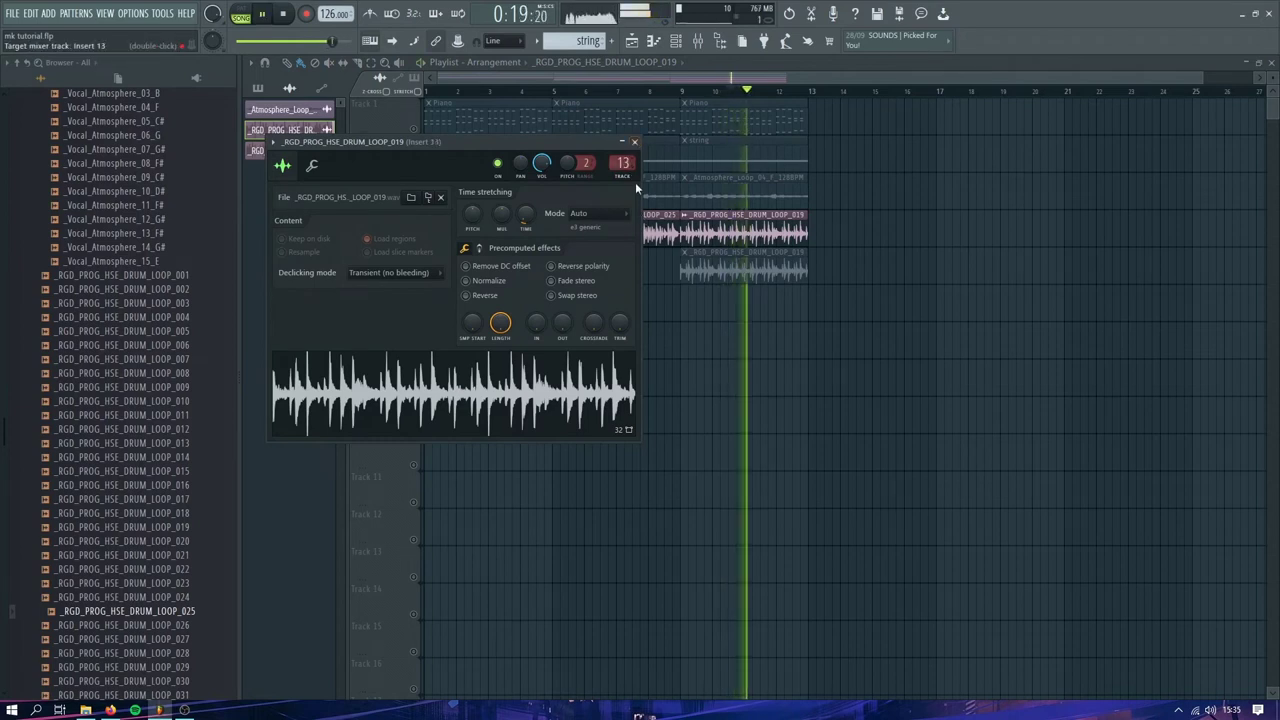
{"action": "left_click_drag", "start_coordinate": [634, 207], "coordinate": [634, 250]}
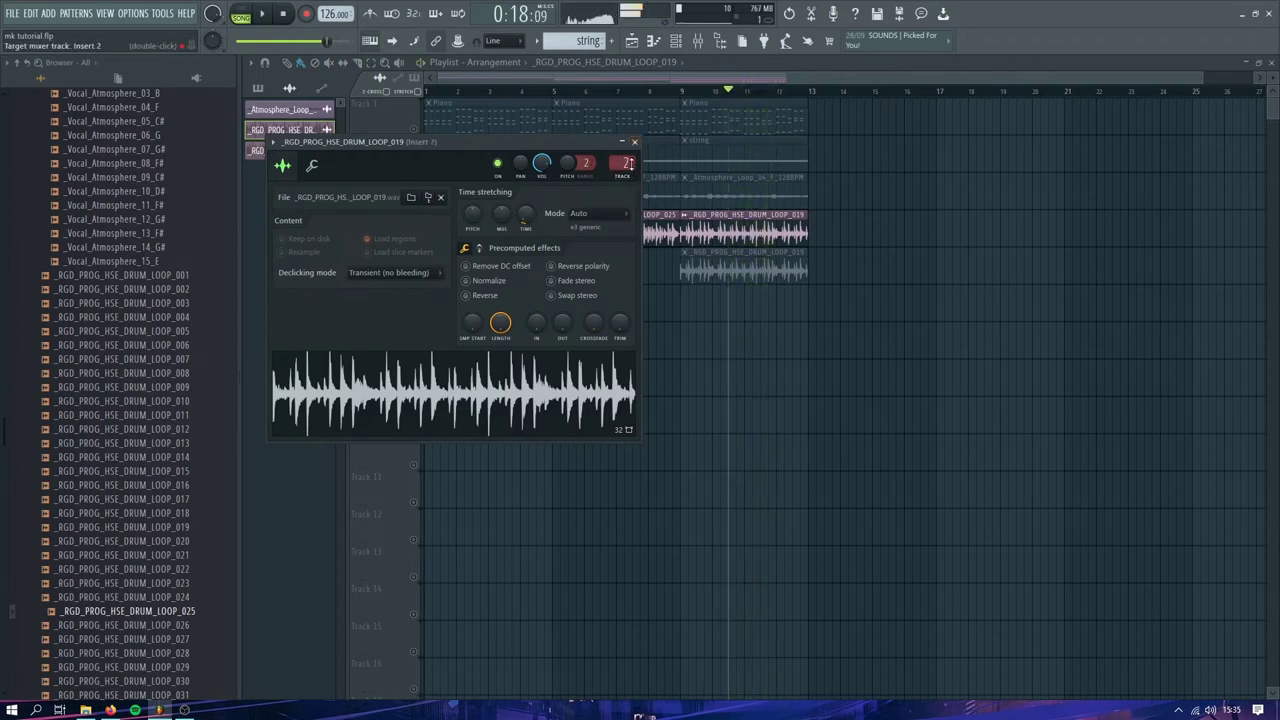
{"action": "left_click", "coordinate": [634, 142]}
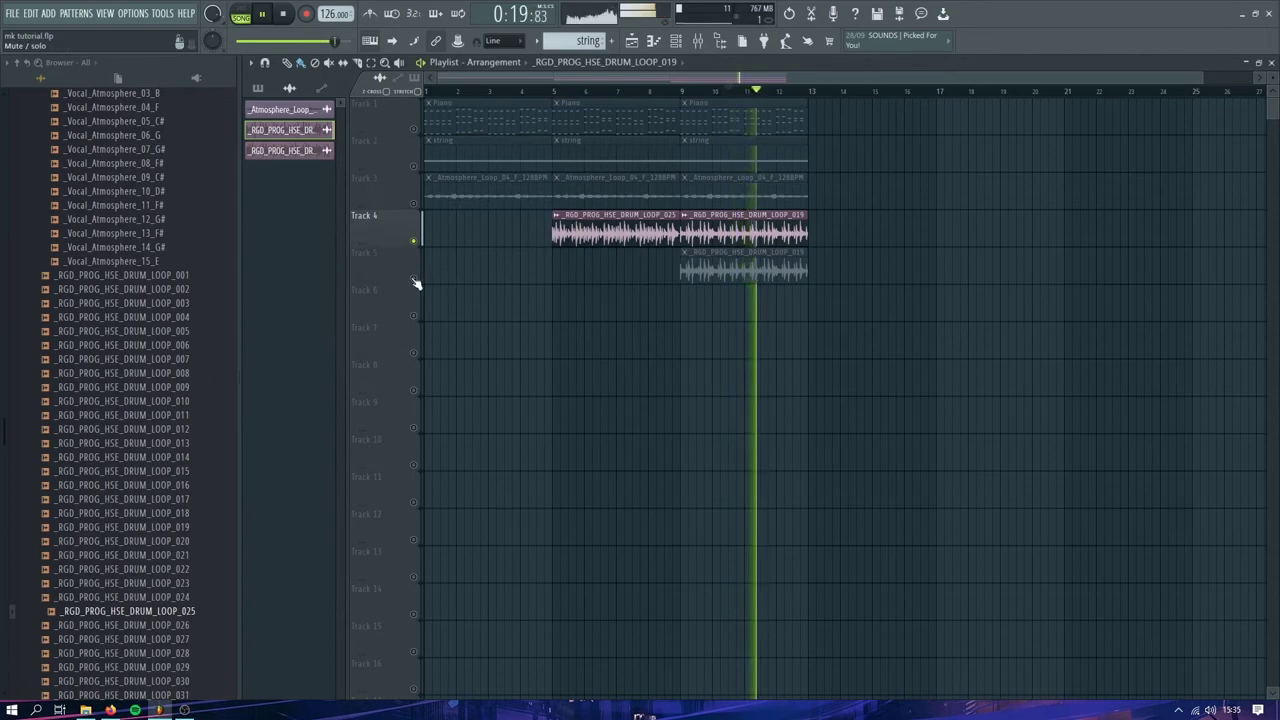
{"action": "right_click", "coordinate": [413, 241]}
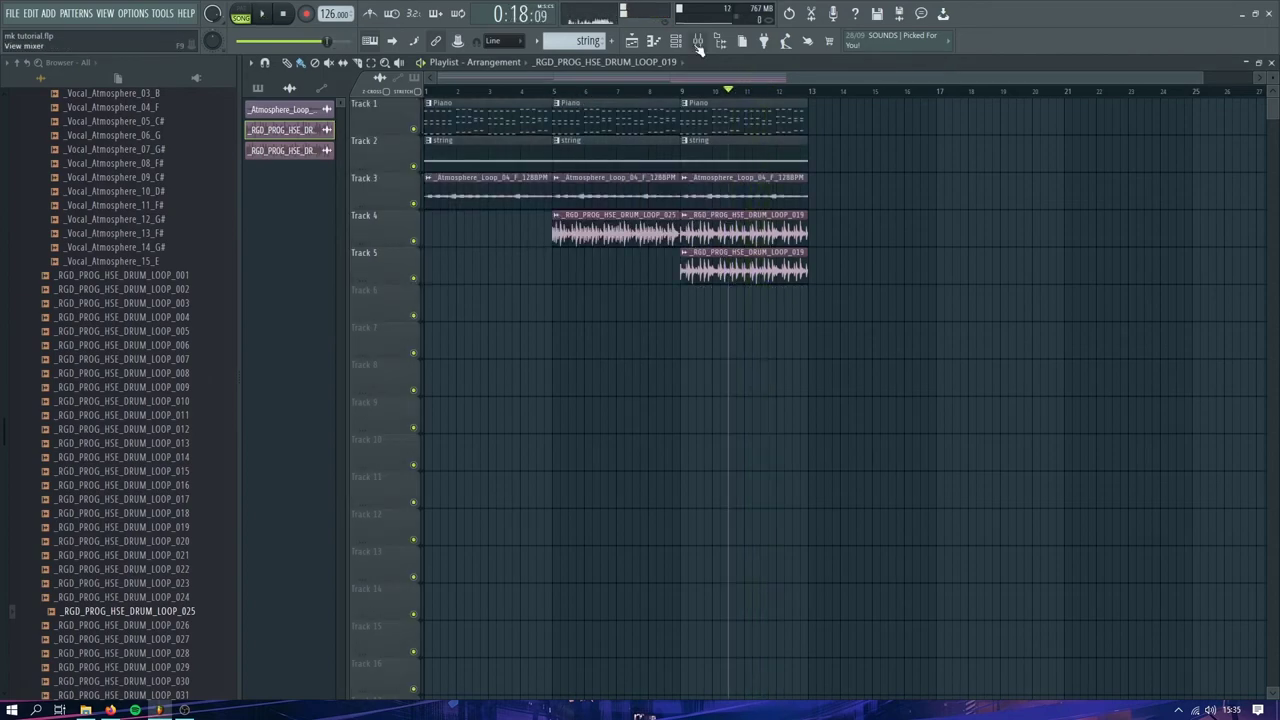
- Add the W1 Limiter plugin to slot 10 of the Master mixer track
{"action": "left_click", "coordinate": [698, 42]}
{"action": "left_click", "coordinate": [1087, 402]}
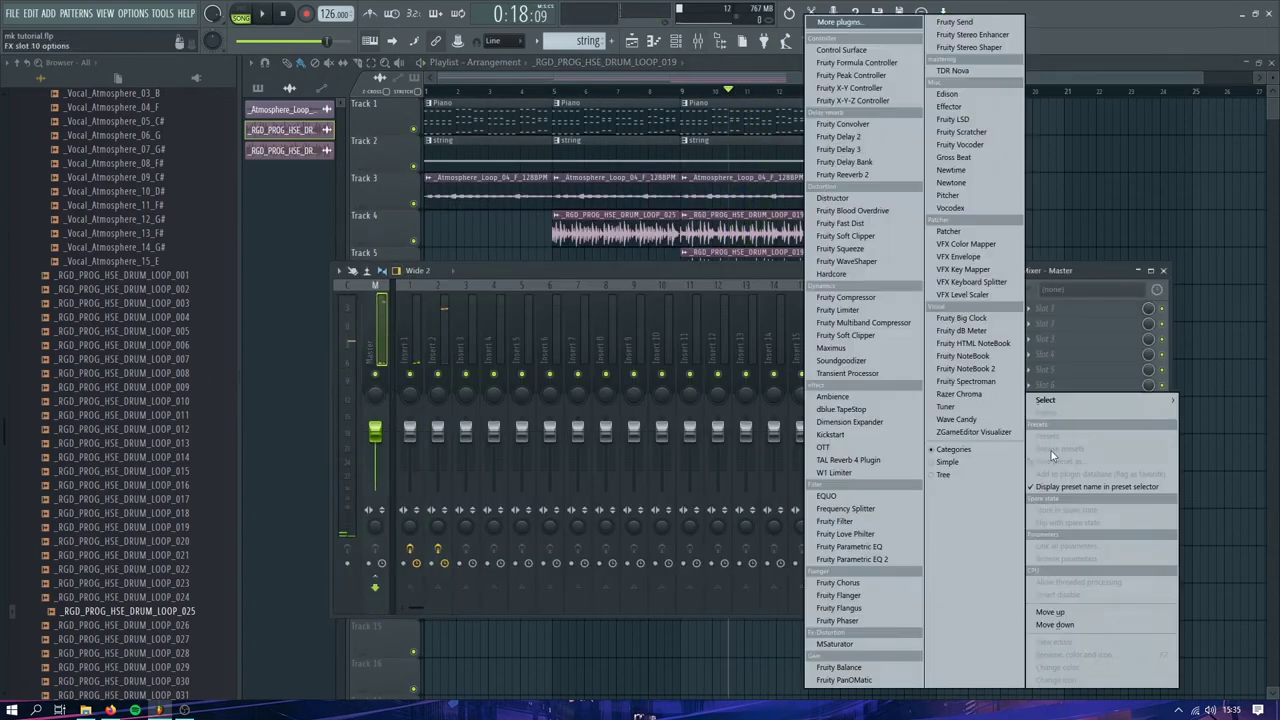
{"action": "mouse_move", "coordinate": [1045, 401]}
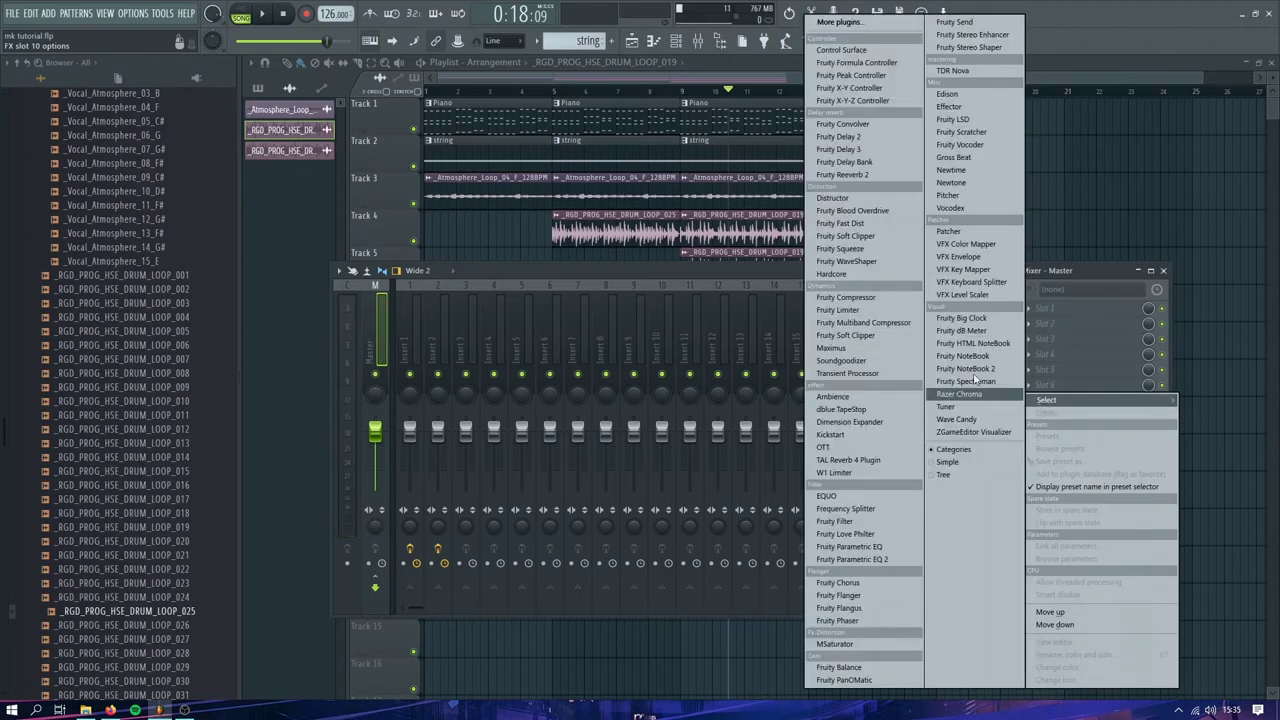
{"action": "left_click", "coordinate": [845, 25]}
{"action": "type", "text": "limi"}
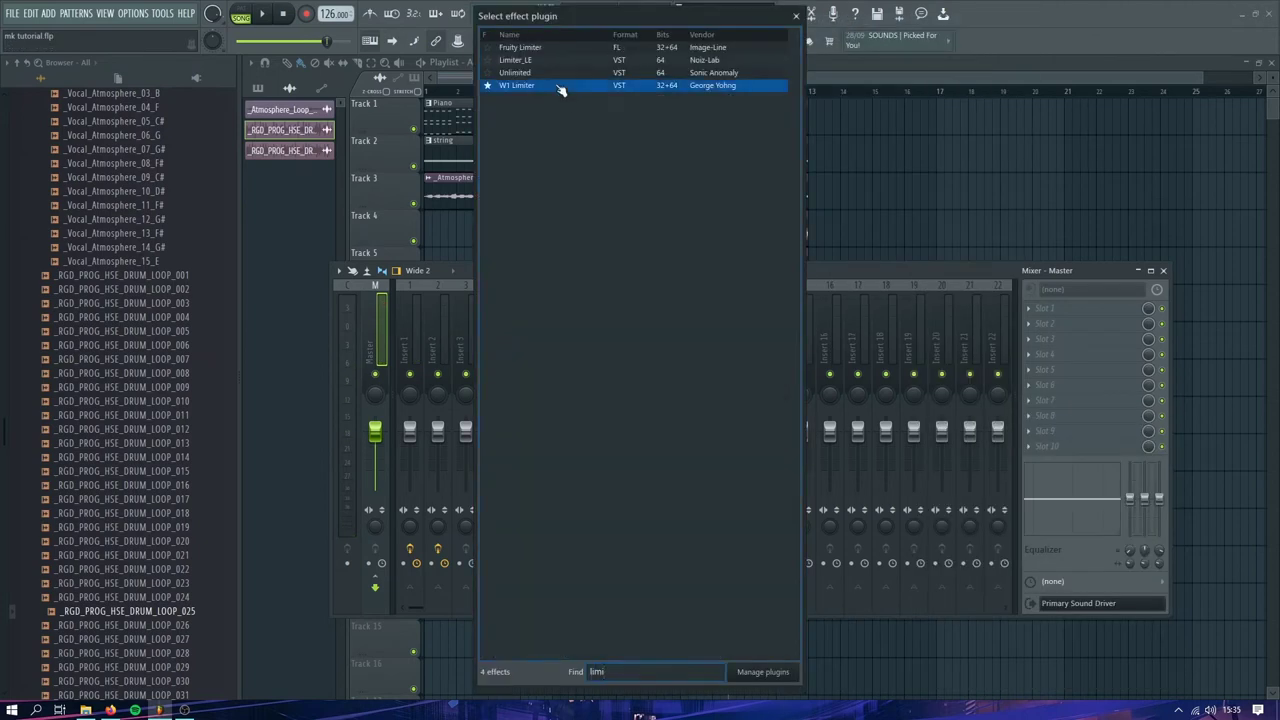
{"action": "double_click", "coordinate": [561, 86]}
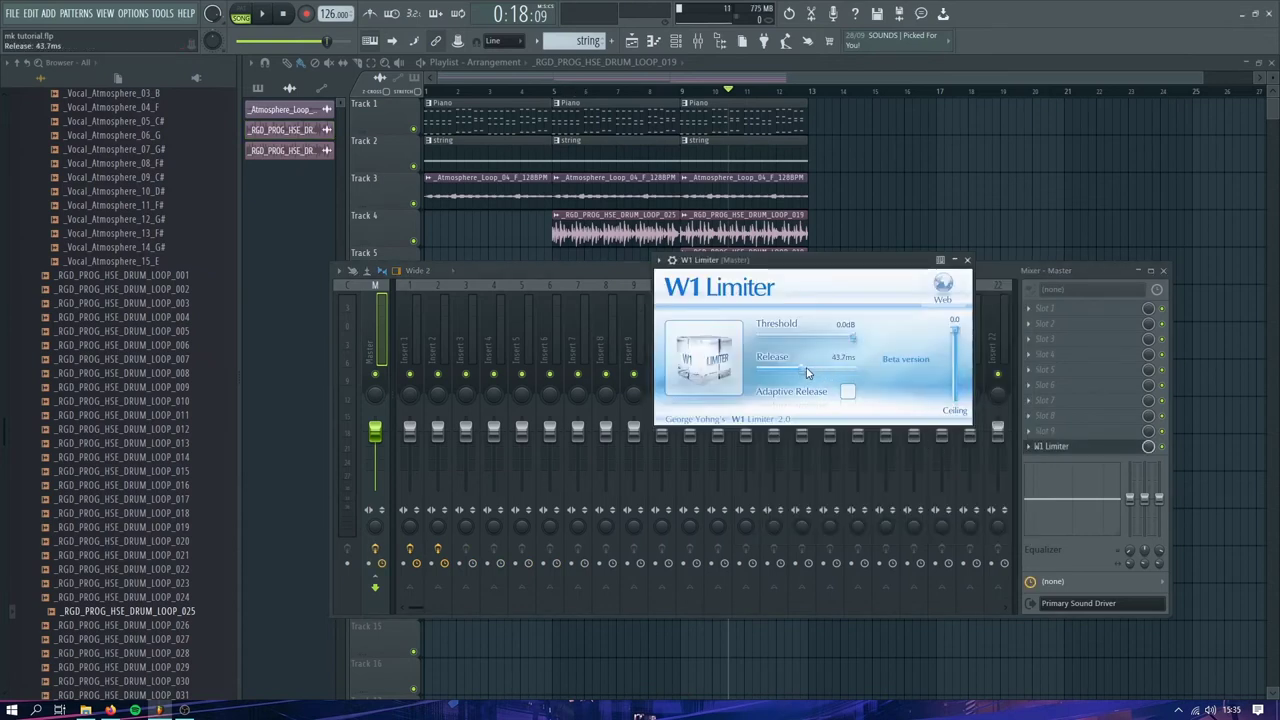
{"action": "left_click", "coordinate": [967, 260]}
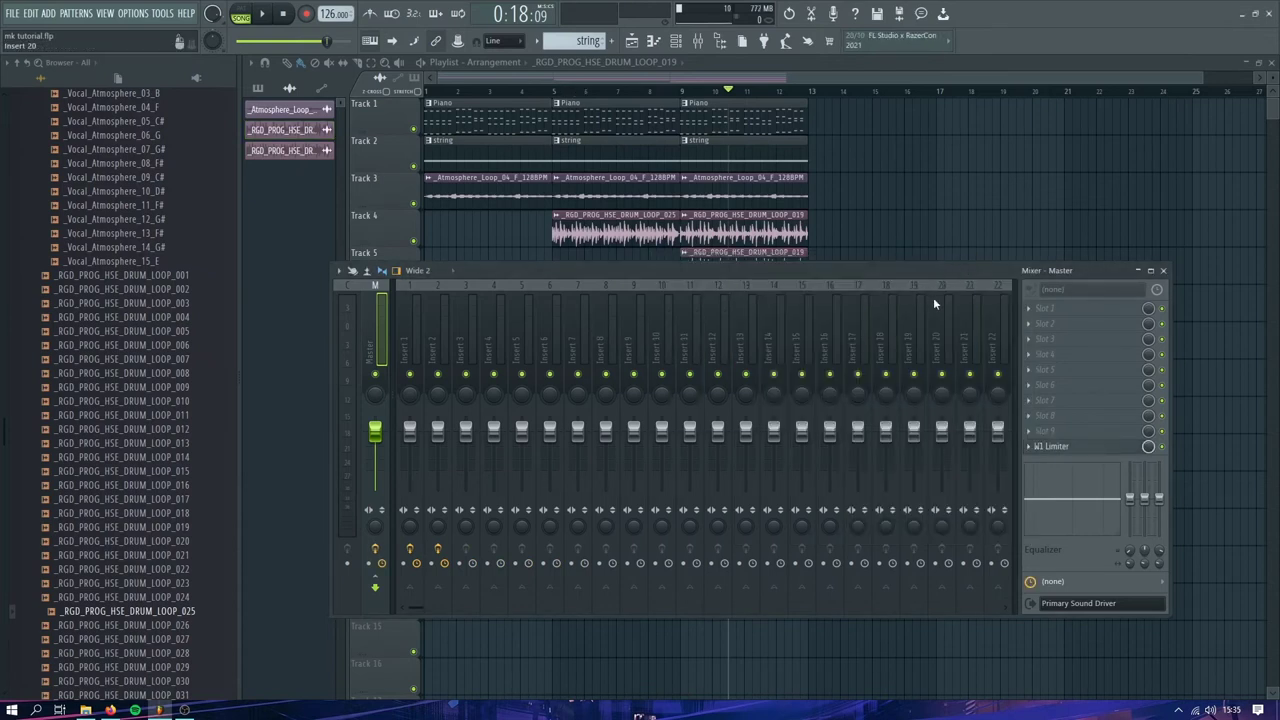
- Add Fruity Parametric EQ 2 to slot 1 of the Master track and load its 20Hz + 18kHz cut preset
{"action": "left_click", "coordinate": [1060, 308]}
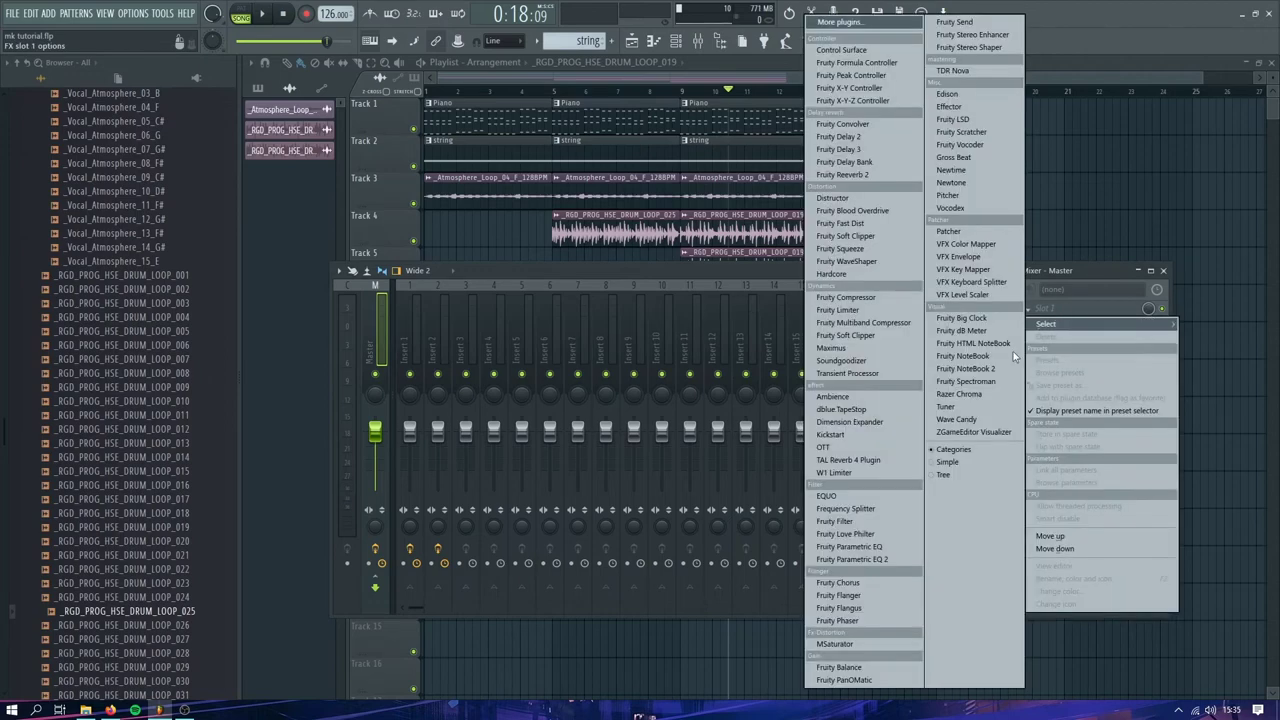
{"action": "left_click", "coordinate": [852, 559]}
{"action": "left_click", "coordinate": [680, 163]}
{"action": "left_click", "coordinate": [716, 204]}
- Add Maximus to slot 2 of the Master track and widen its mid and high bands, setting the mid band to 30% separated
{"action": "left_click", "coordinate": [1095, 331]}
{"action": "left_click", "coordinate": [862, 375]}
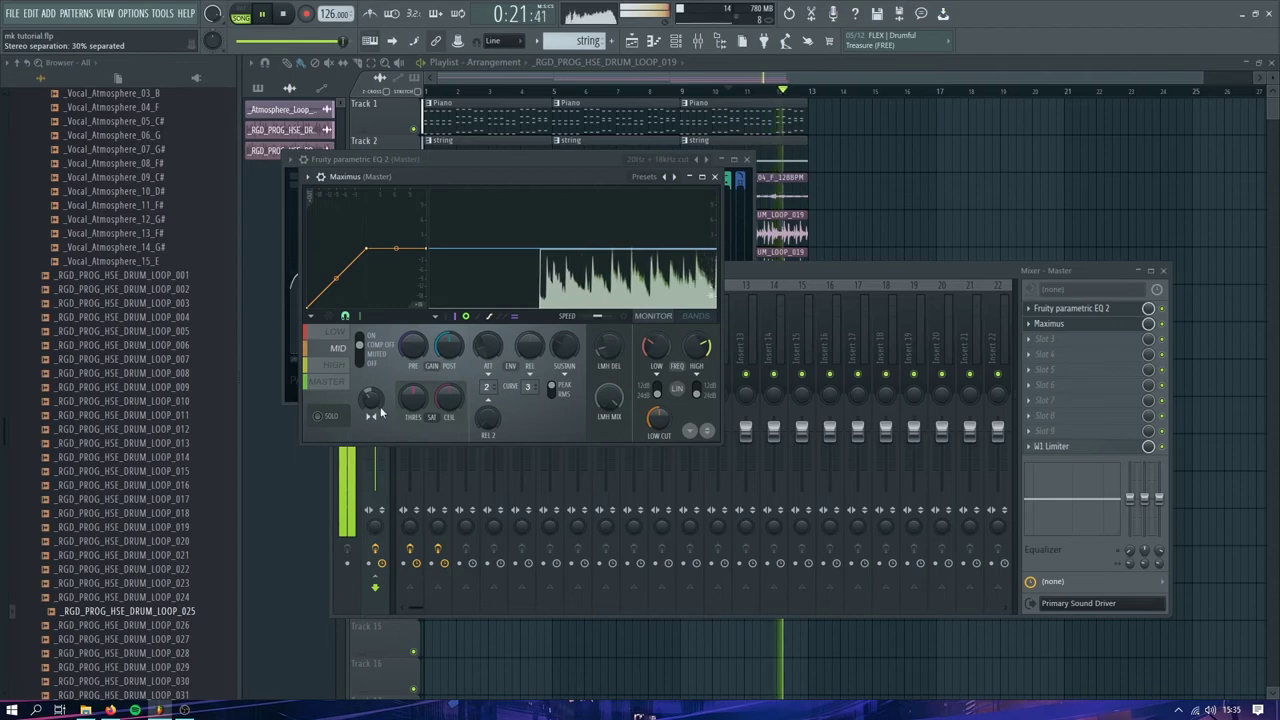
{"action": "left_click", "coordinate": [338, 365]}
{"action": "left_click_drag", "start_coordinate": [369, 389], "coordinate": [373, 397]}
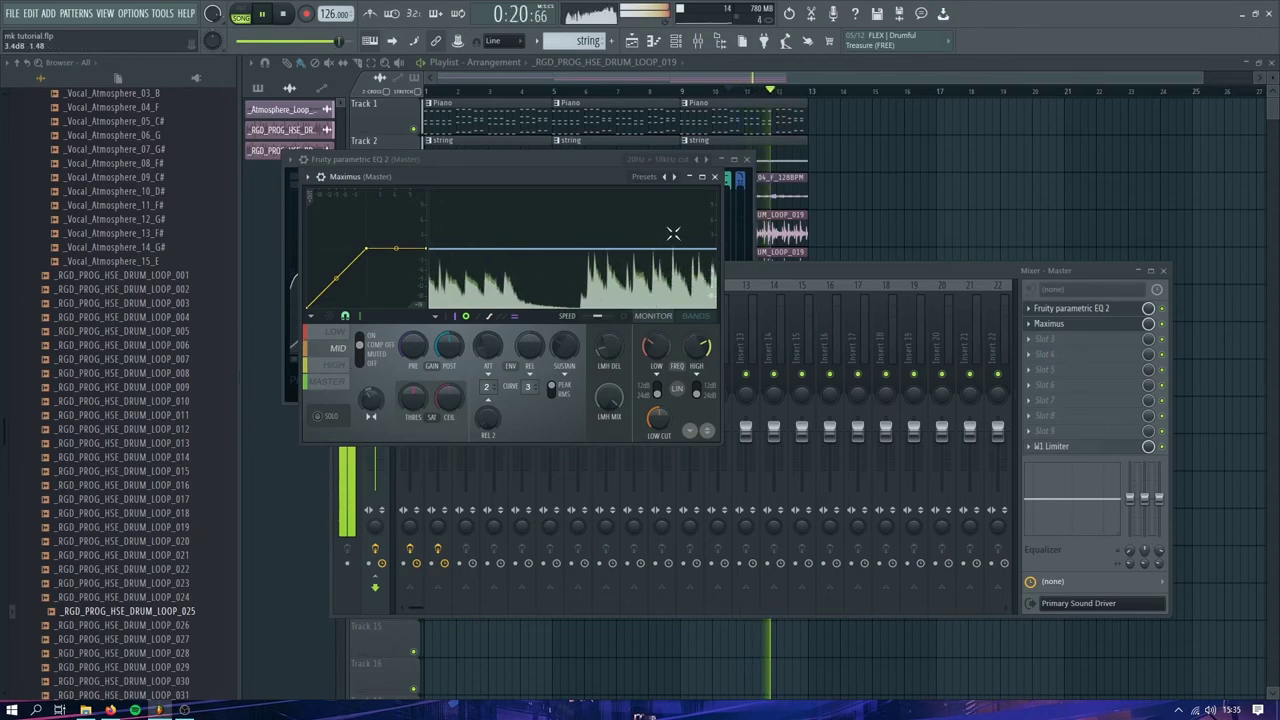
{"action": "left_click", "coordinate": [714, 176]}
{"action": "left_click", "coordinate": [735, 178]}
- Add MSaturator to slot 3 of the Master track and load its JG Master 2 preset
{"action": "left_click", "coordinate": [1065, 309]}
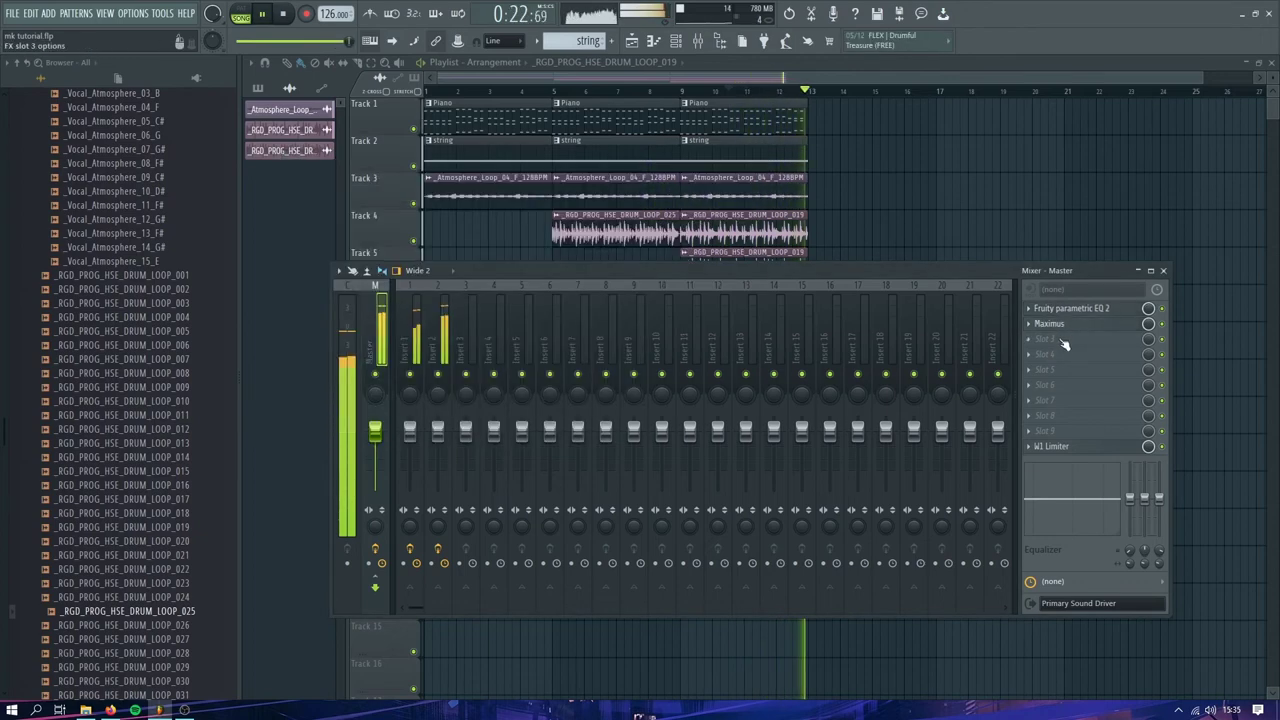
{"action": "left_click", "coordinate": [1063, 341]}
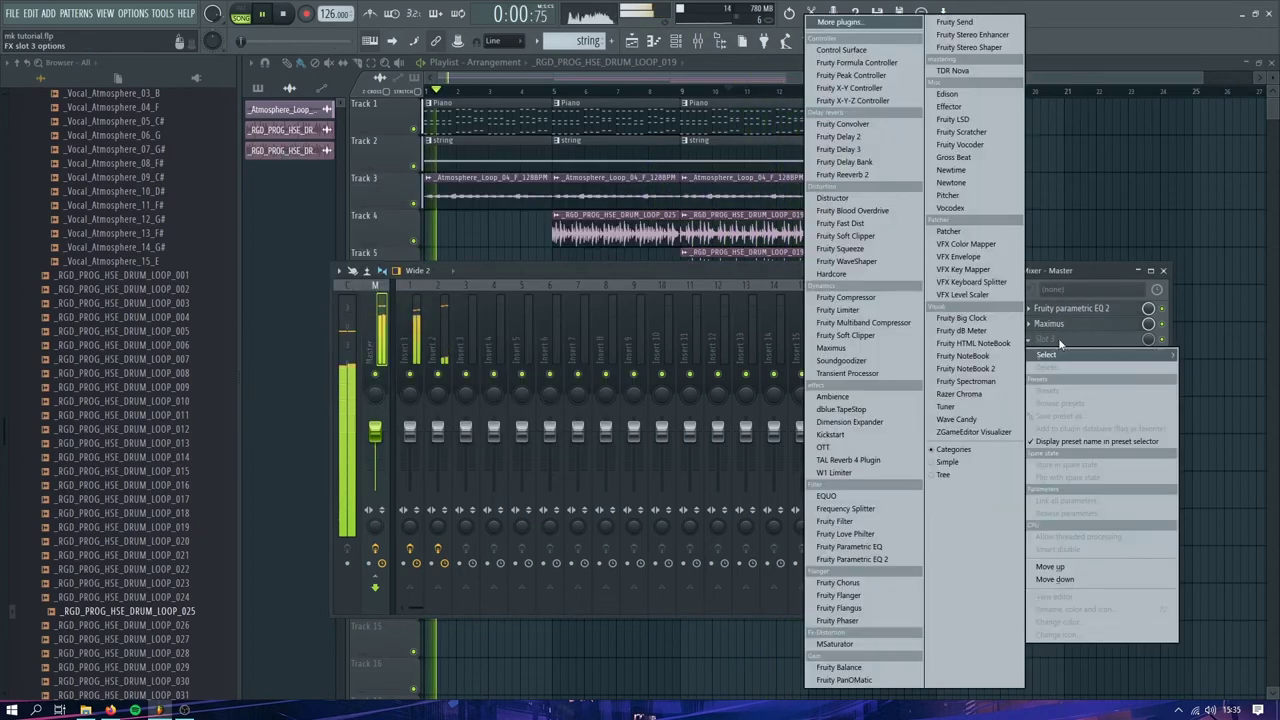
{"action": "left_click", "coordinate": [838, 22]}
{"action": "type", "text": "msa"}
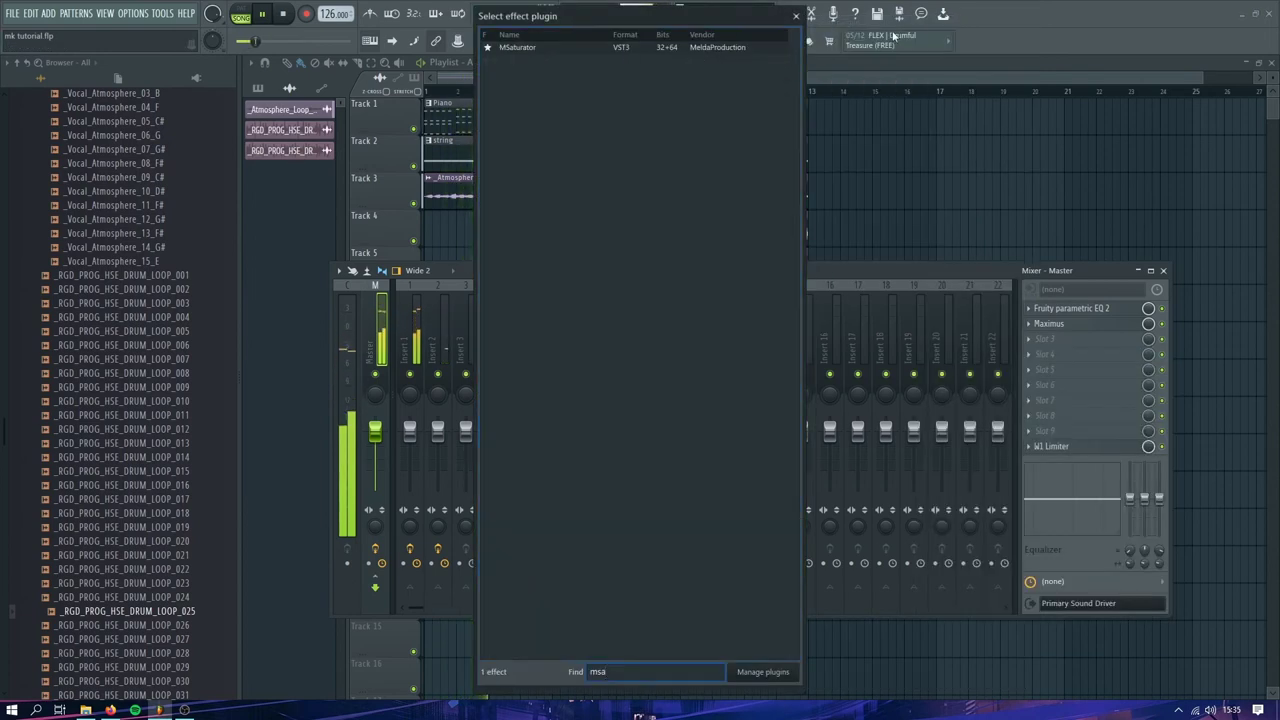
{"action": "double_click", "coordinate": [545, 48]}
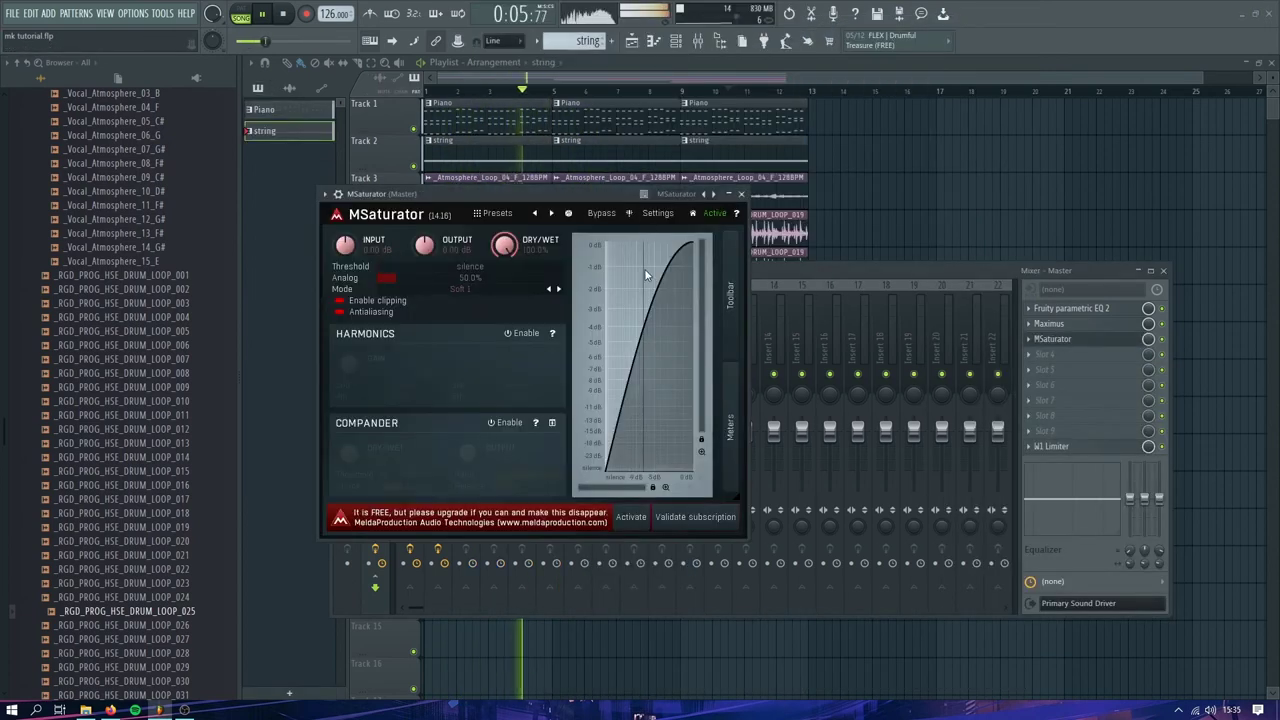
{"action": "left_click", "coordinate": [500, 214]}
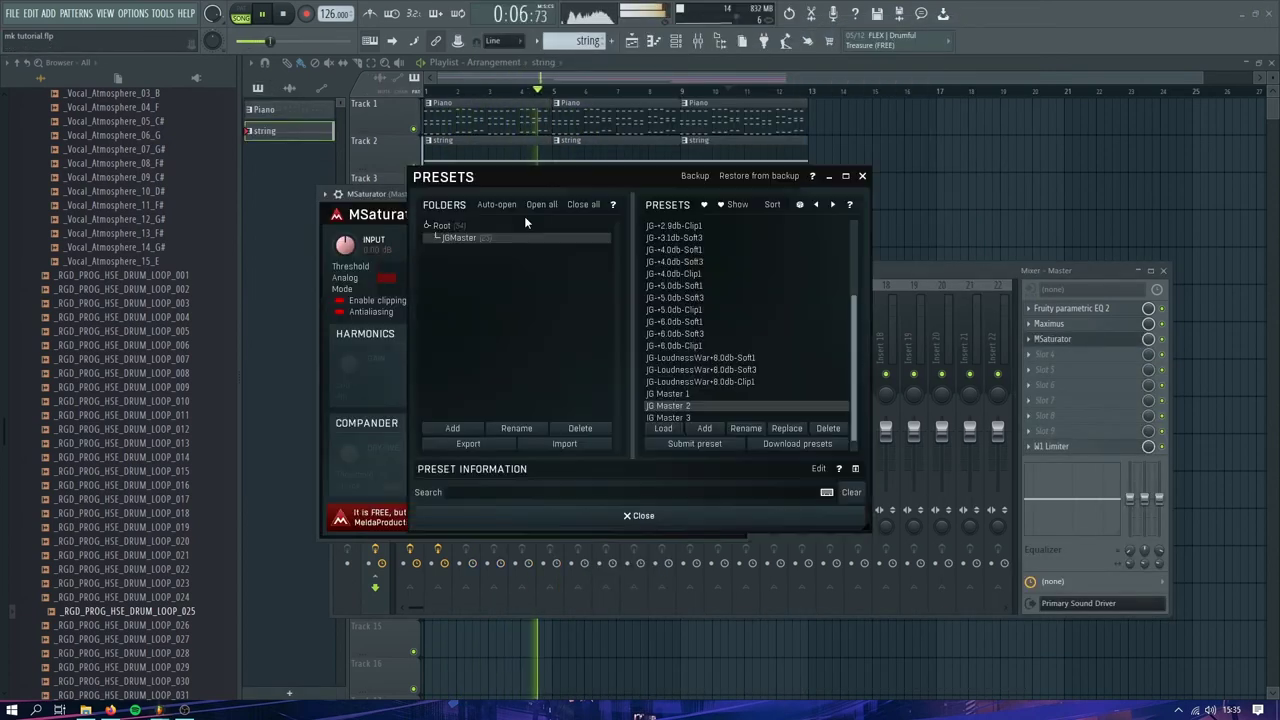
{"action": "double_click", "coordinate": [689, 408]}
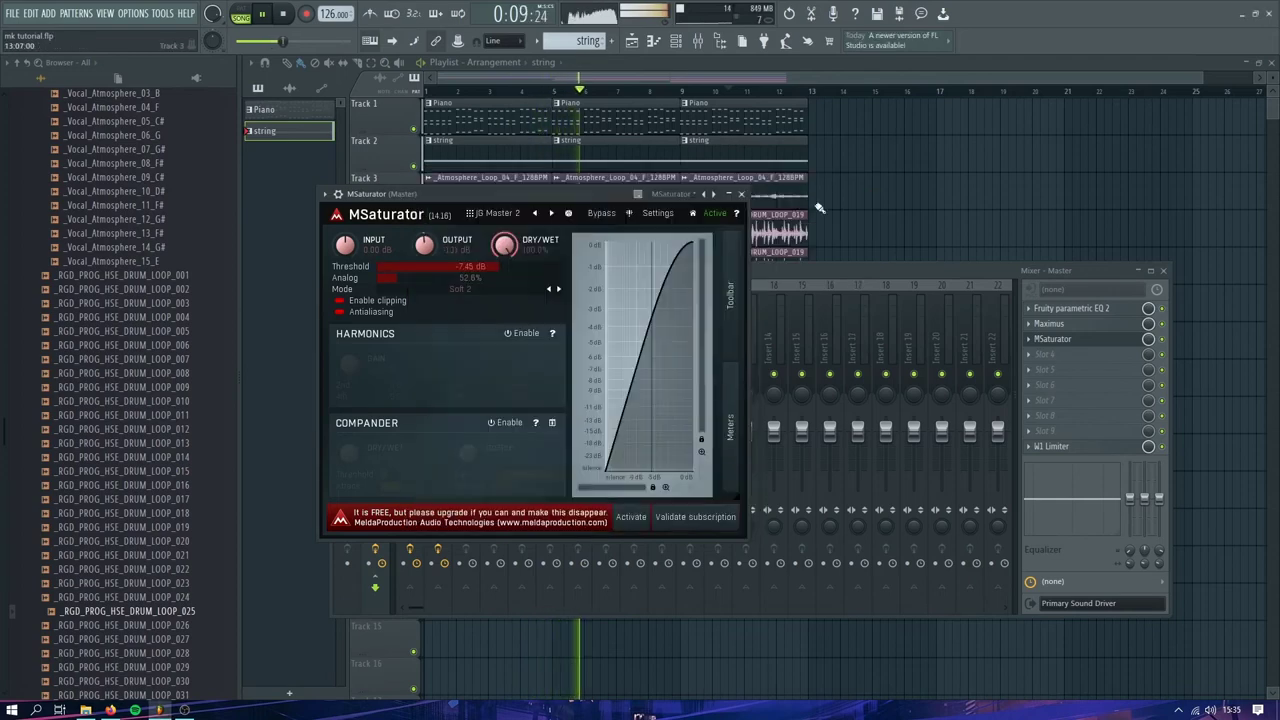
{"action": "left_click", "coordinate": [742, 195]}
{"action": "left_click", "coordinate": [1163, 272]}
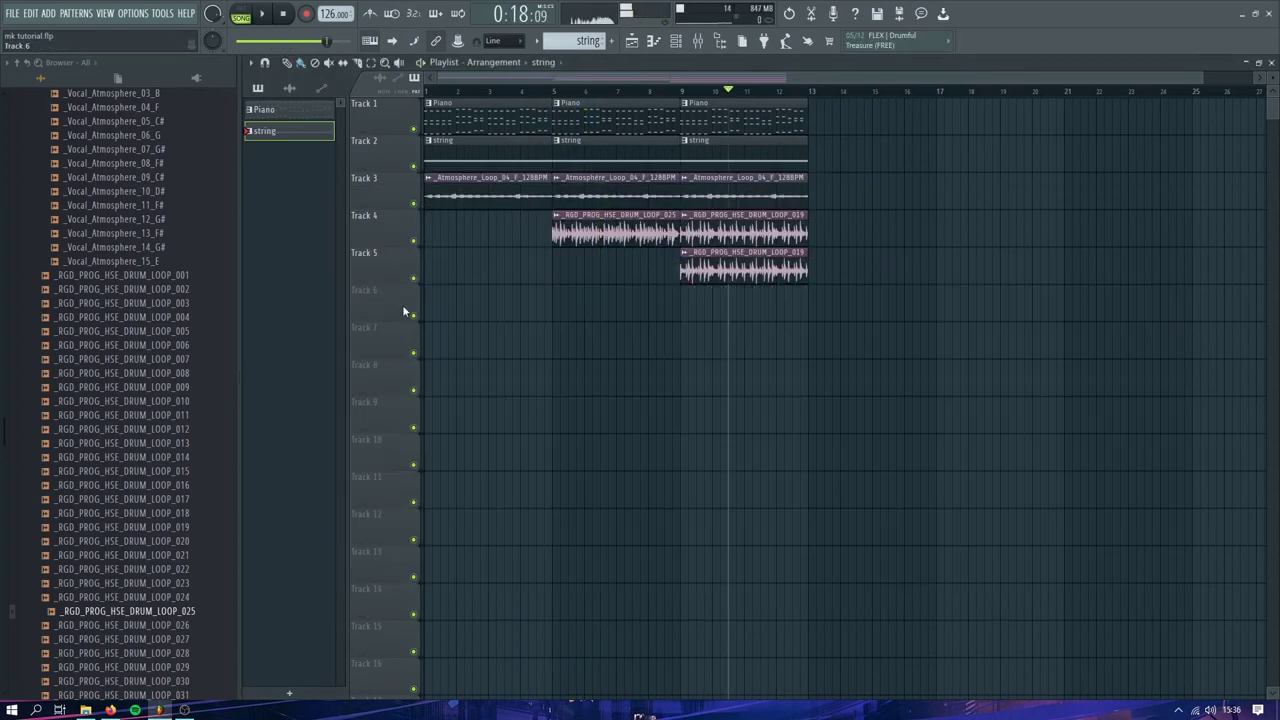
- Play back the full arrangement and examine the Piano pattern's chord notes in the piano roll
{"action": "scroll", "coordinate": [589, 312], "scroll_direction": "up", "scroll_amount": 3}
{"action": "scroll", "coordinate": [589, 312], "scroll_direction": "left", "scroll_amount": 3}
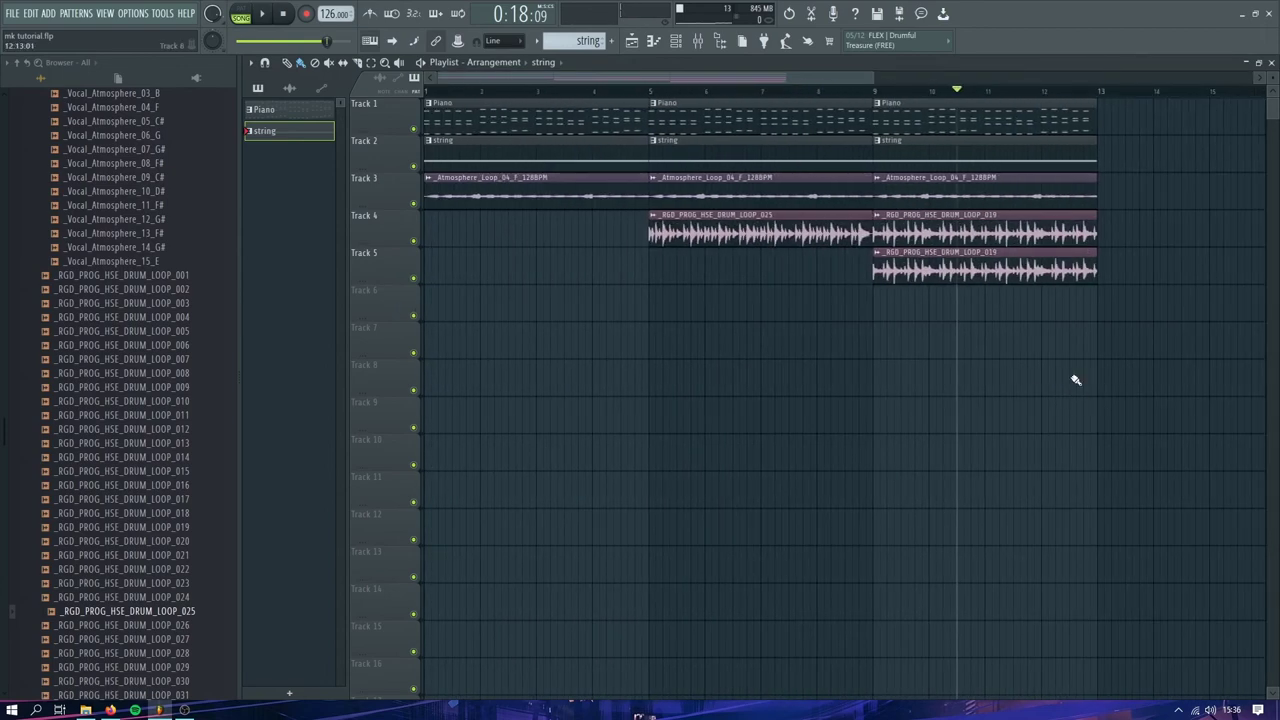
{"action": "key", "text": "space"}
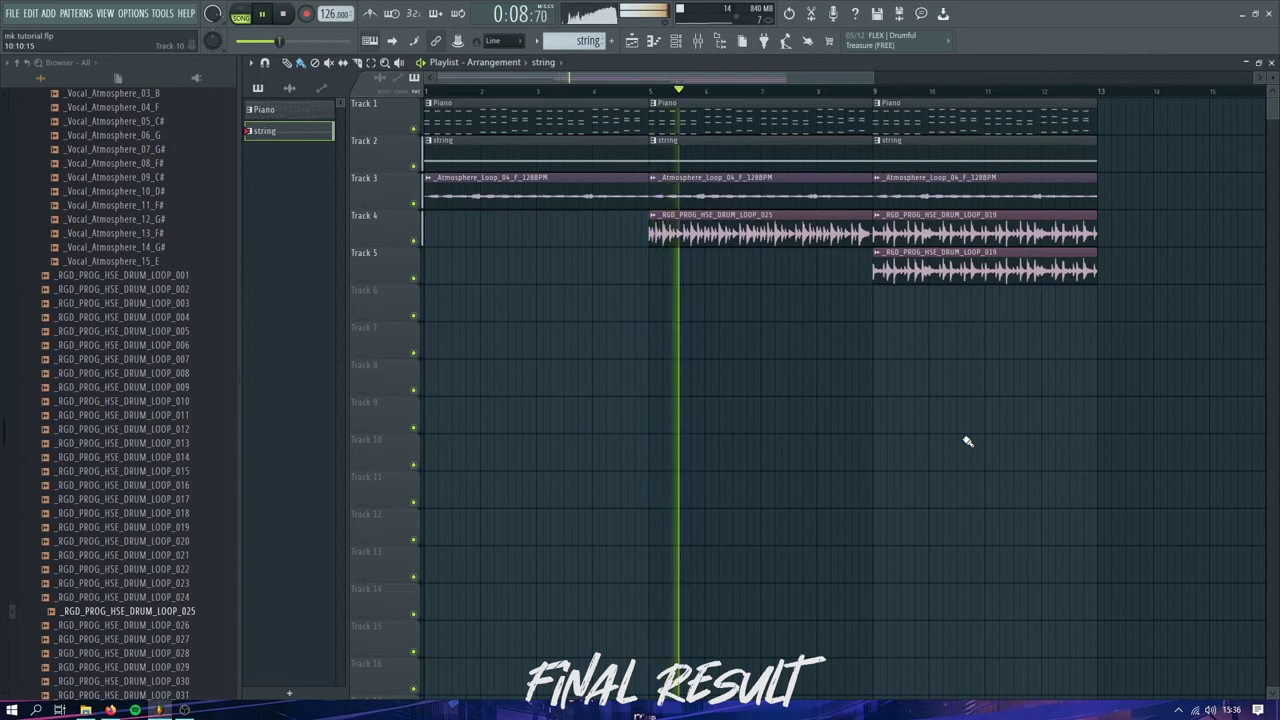
{"action": "double_click", "coordinate": [771, 127]}
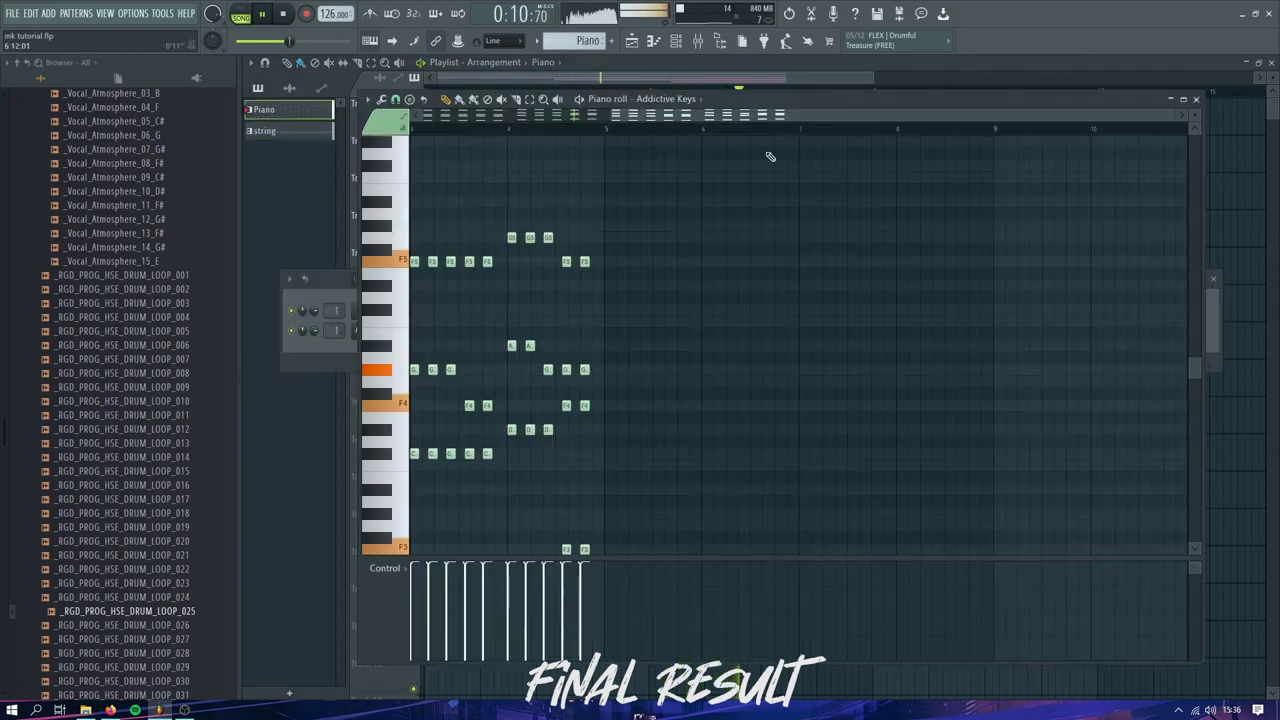
{"action": "scroll", "coordinate": [606, 410], "scroll_direction": "down", "scroll_amount": 2}
{"action": "scroll", "coordinate": [604, 412], "scroll_direction": "down", "scroll_amount": 1}
{"action": "scroll", "coordinate": [620, 406], "scroll_direction": "up", "scroll_amount": 2, "text": "ctrl"}
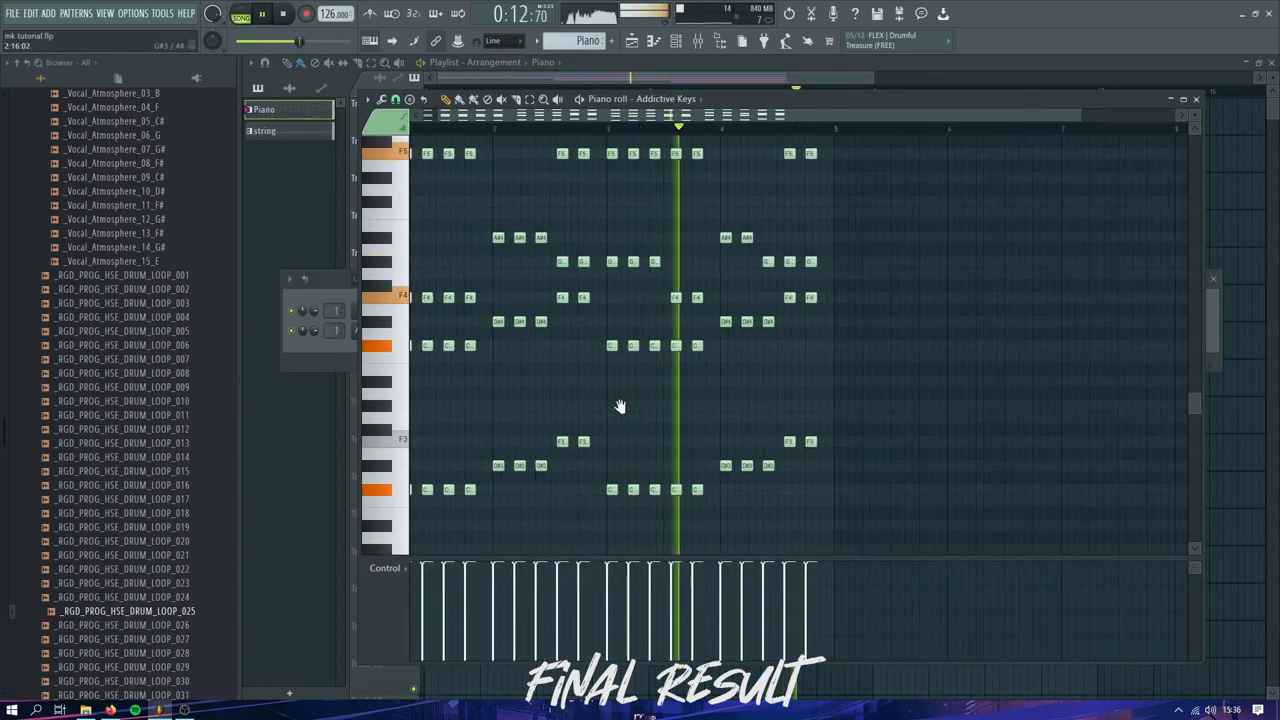
{"action": "scroll", "coordinate": [757, 411], "scroll_direction": "up", "scroll_amount": 1}
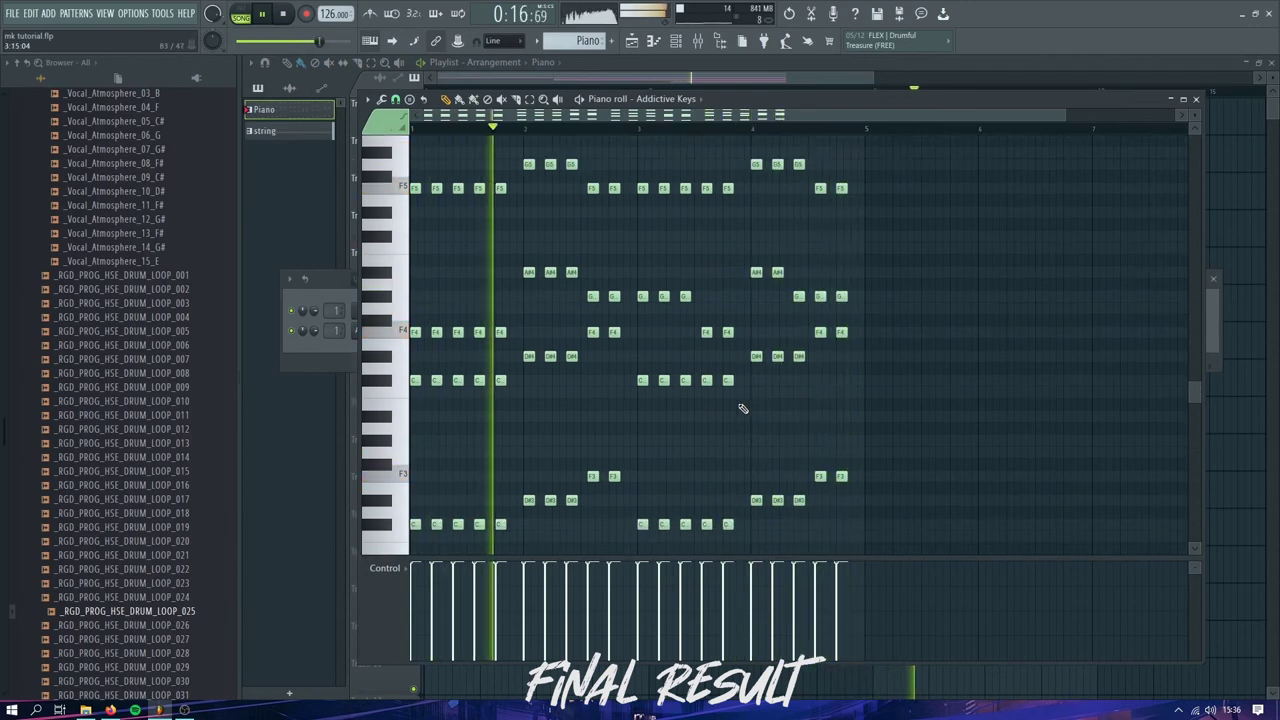
{"action": "key", "text": "F5"}
- Check the drum loop 019 channel's settings while the arrangement plays, and return to the playlist
{"action": "double_click", "coordinate": [1014, 262]}
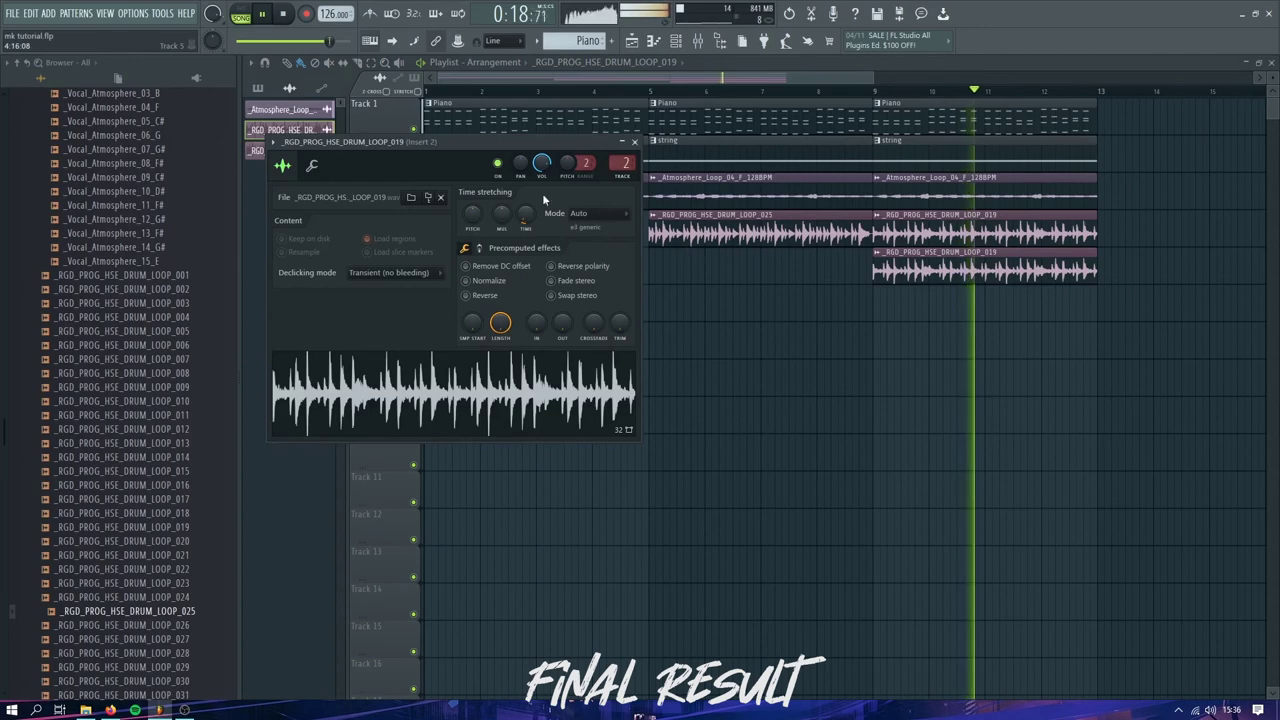
{"action": "key", "text": "Escape"}
{"action": "right_click", "coordinate": [374, 378]}
{"action": "left_click", "coordinate": [408, 389]}
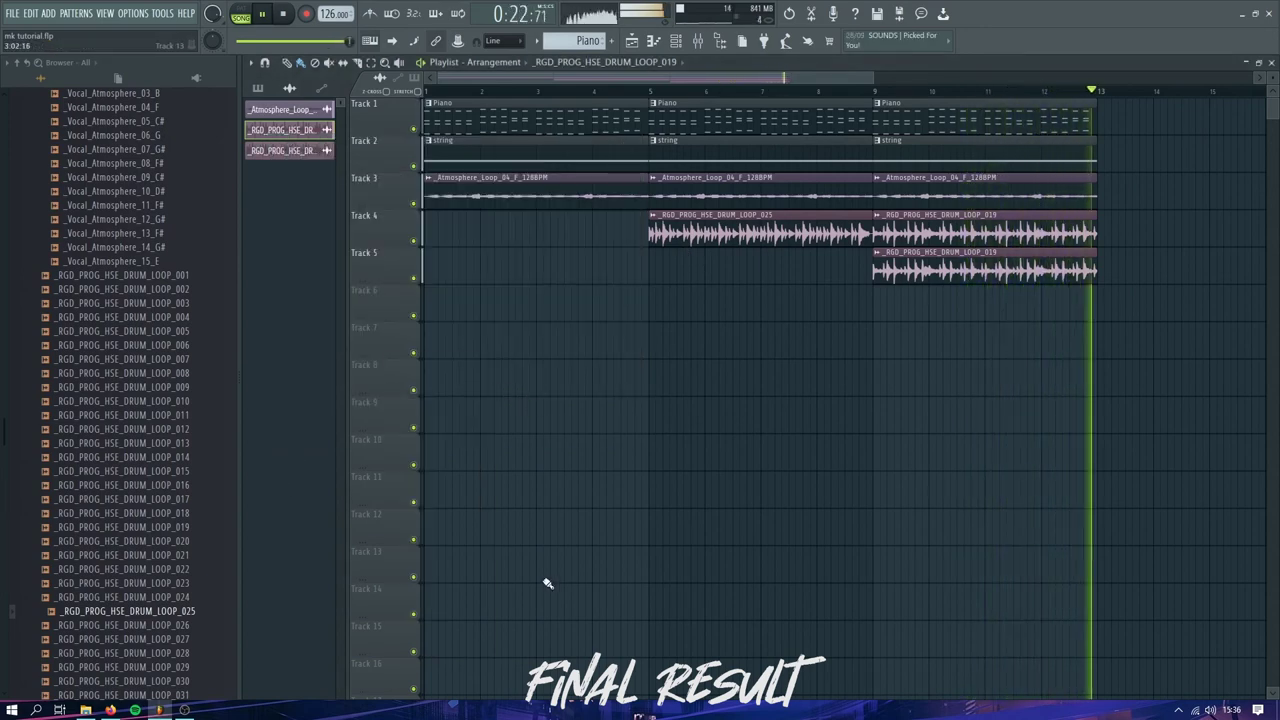